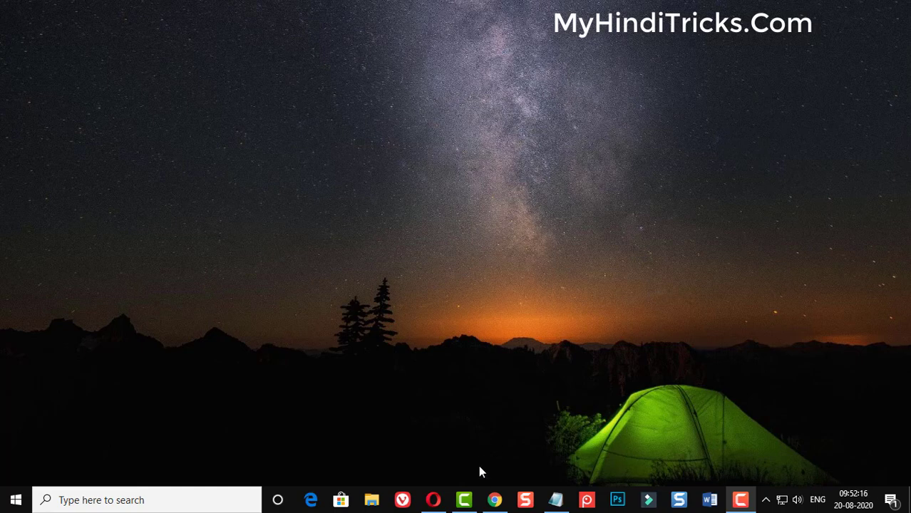
- Switch to Camtasia and add a plain text callout from the Basic annotation style to the canvas
{"action": "left_click", "coordinate": [469, 501]}
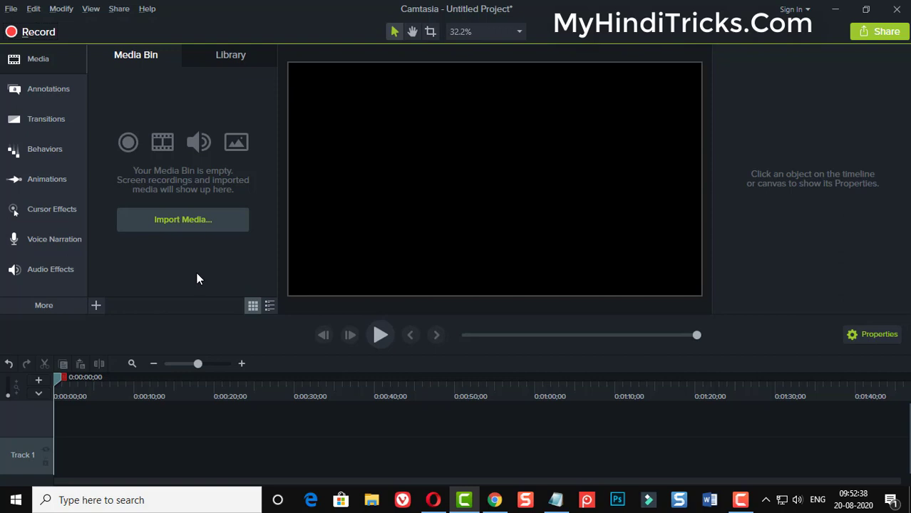
{"action": "left_click", "coordinate": [30, 92]}
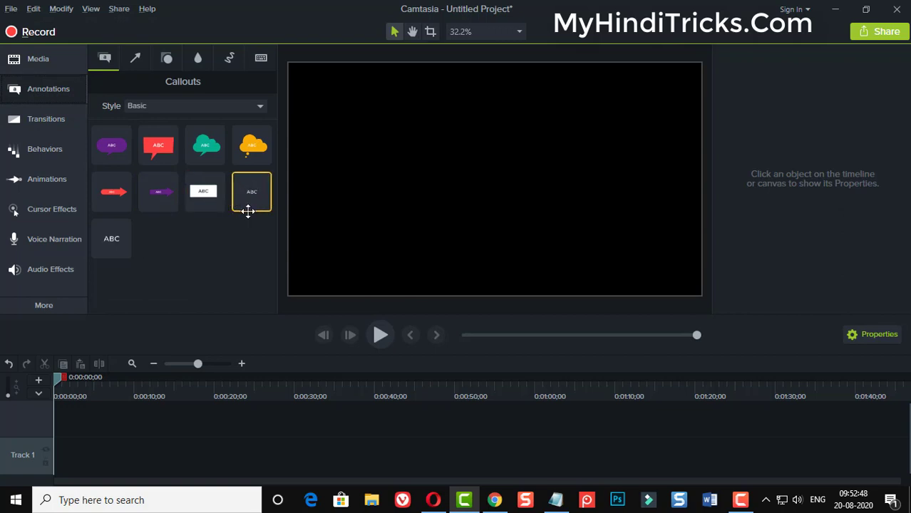
{"action": "double_click", "coordinate": [112, 243]}
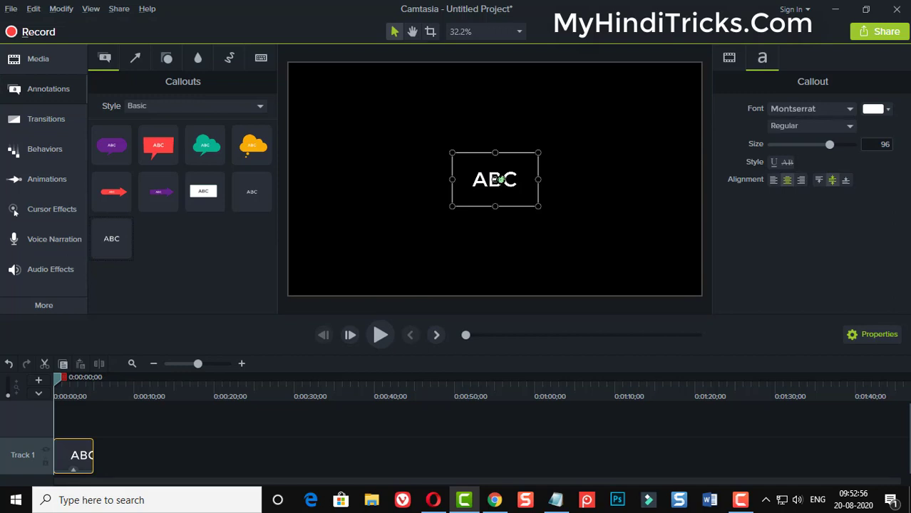
- Replace the callout text with "Hello, dosto, kaise ho aap log, ajke is video me haam aap logo ke sath ek video share karne wale hai"
{"action": "double_click", "coordinate": [486, 179]}
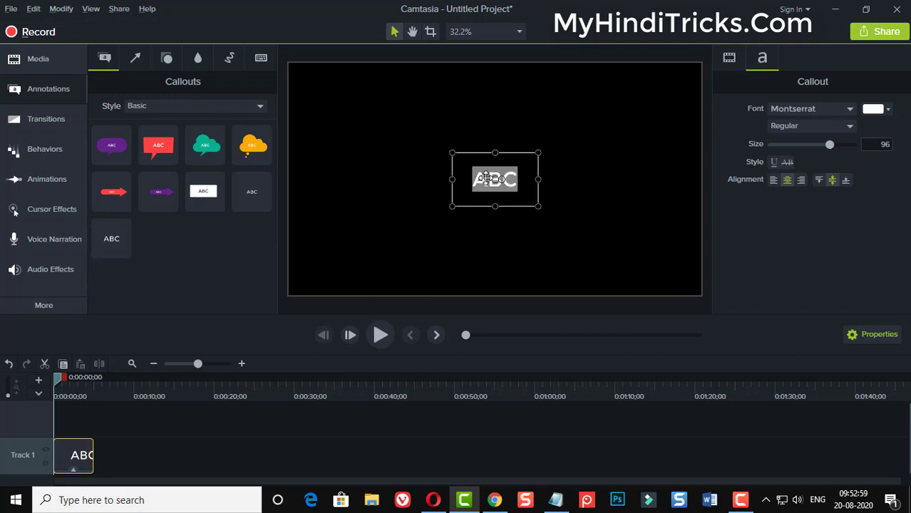
{"action": "key", "text": "BackSpace"}
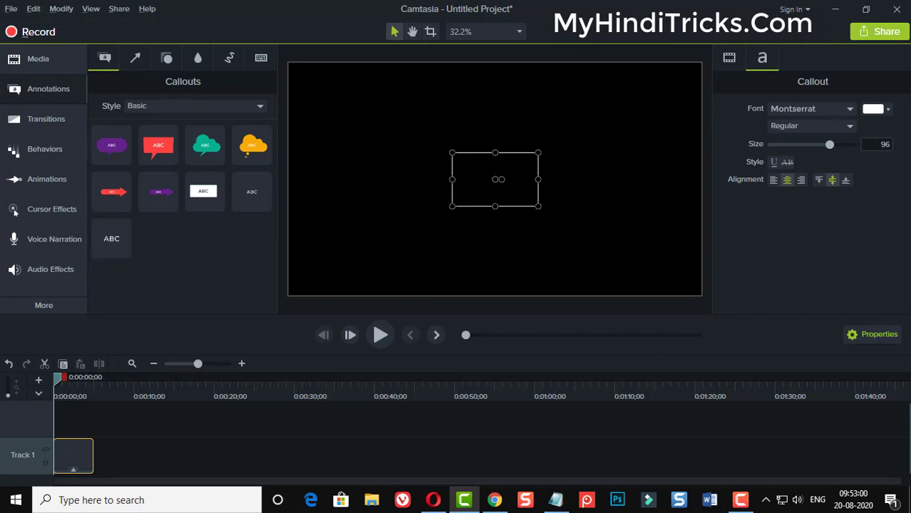
{"action": "type", "text": "Hello, dosto, kaise ho"}
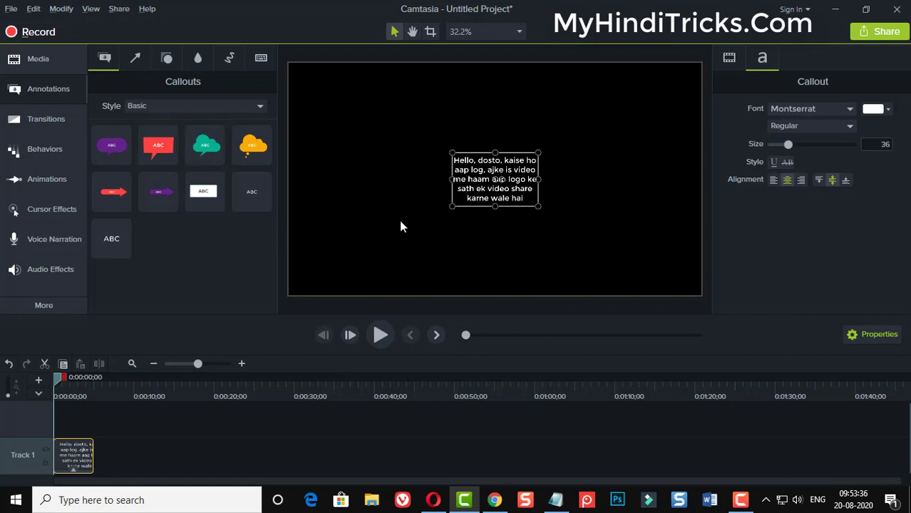
- Enlarge the callout's text box to fill most of the canvas width and centre it on the canvas
{"action": "left_click_drag", "start_coordinate": [449, 181], "coordinate": [354, 180]}
{"action": "left_click_drag", "start_coordinate": [536, 206], "coordinate": [660, 261]}
{"action": "left_click_drag", "start_coordinate": [491, 174], "coordinate": [478, 147]}
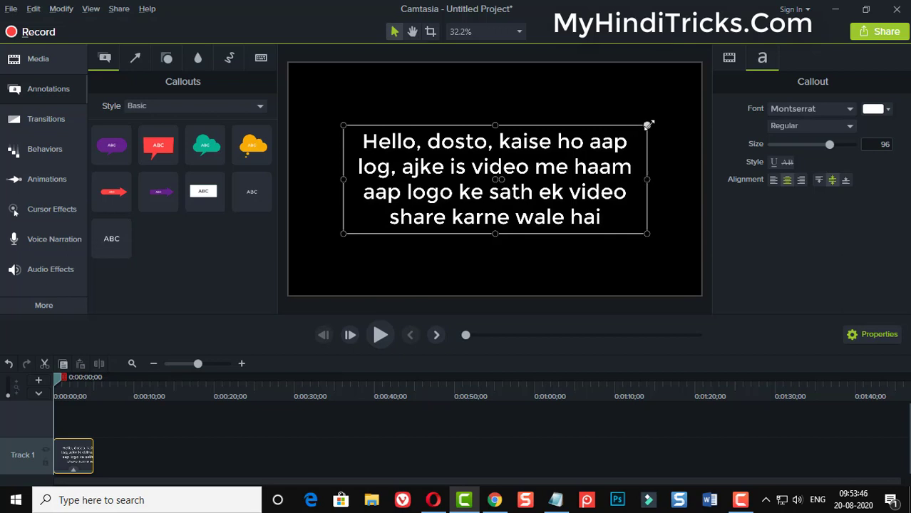
{"action": "left_click_drag", "start_coordinate": [646, 126], "coordinate": [669, 103]}
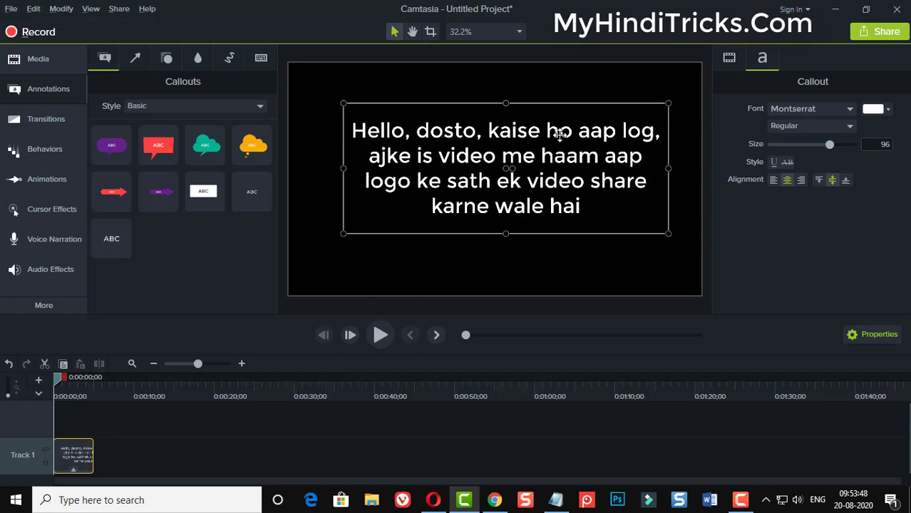
{"action": "mouse_move", "coordinate": [560, 137]}
{"action": "left_mouse_down"}
{"action": "mouse_move", "coordinate": [549, 144]}
{"action": "mouse_move", "coordinate": [549, 127]}
{"action": "mouse_move", "coordinate": [549, 147]}
{"action": "left_mouse_up"}
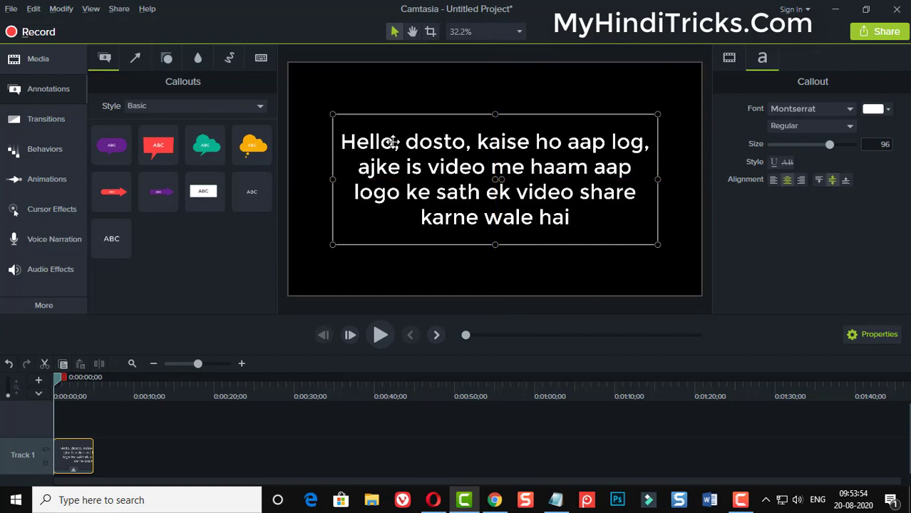
- Set the callout font to Open Sans Semibold and its size to 115
{"action": "left_click", "coordinate": [830, 109]}
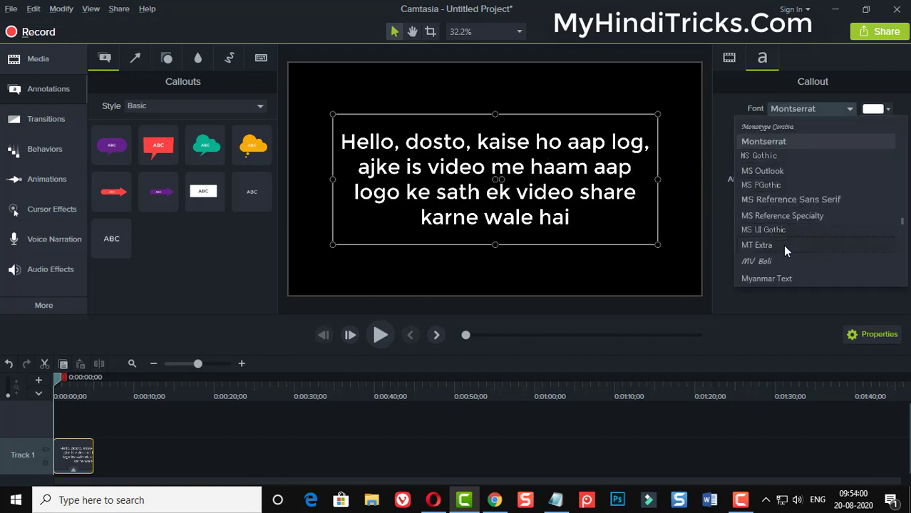
{"action": "left_click", "coordinate": [775, 250]}
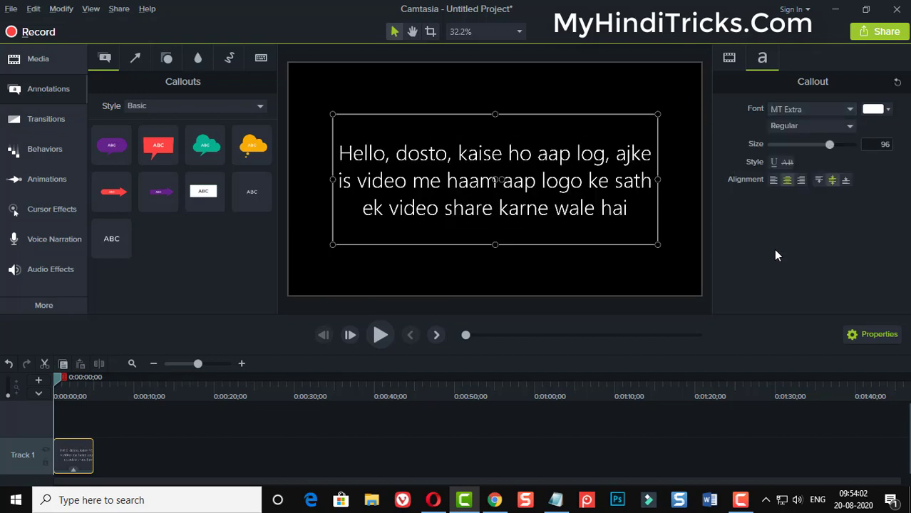
{"action": "left_click", "coordinate": [848, 108]}
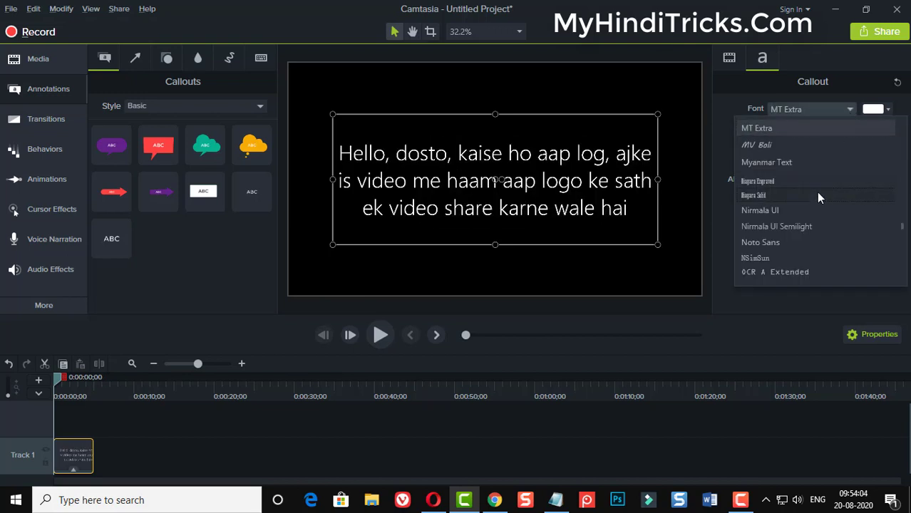
{"action": "scroll", "coordinate": [814, 200], "scroll_direction": "down", "scroll_amount": 2}
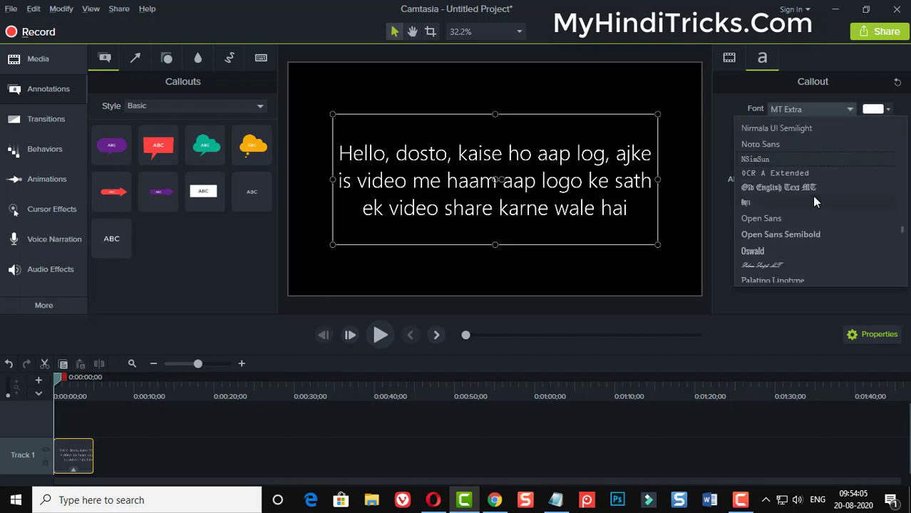
{"action": "left_click", "coordinate": [781, 234]}
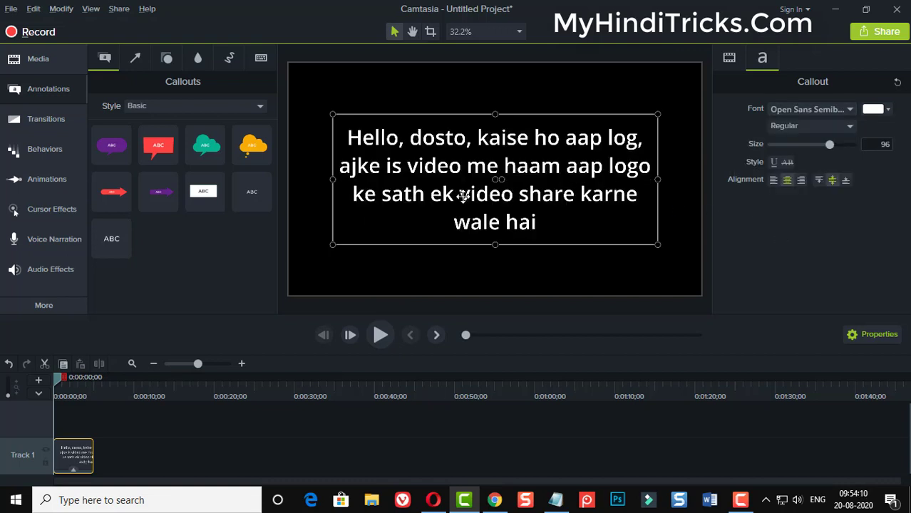
{"action": "mouse_move", "coordinate": [823, 144]}
{"action": "left_mouse_down"}
{"action": "mouse_move", "coordinate": [794, 144]}
{"action": "mouse_move", "coordinate": [854, 147]}
{"action": "mouse_move", "coordinate": [837, 146]}
{"action": "left_mouse_up"}
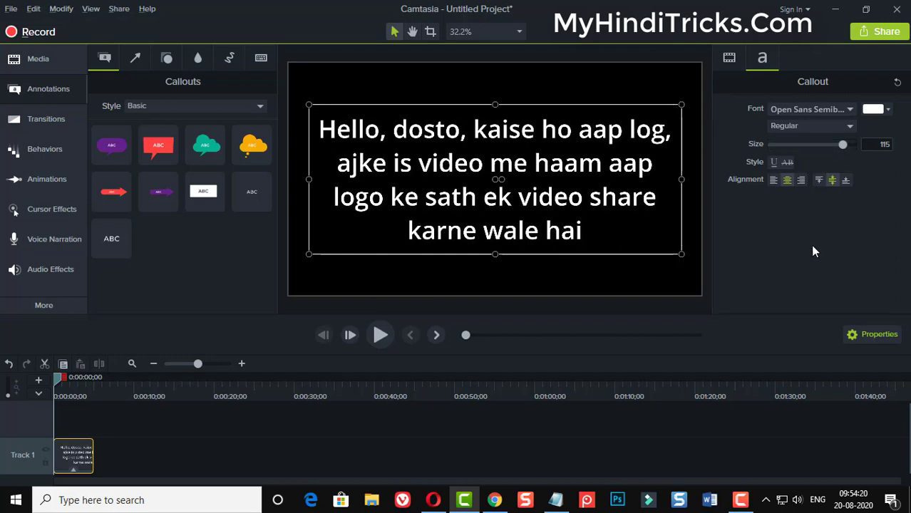
- Change the colour of all the callout text to red (#D71313)
{"action": "double_click", "coordinate": [534, 158]}
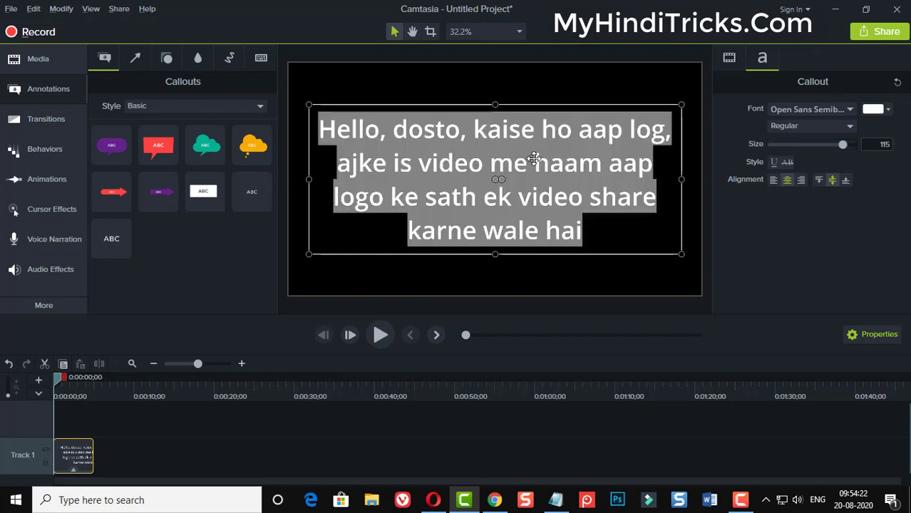
{"action": "left_click", "coordinate": [889, 113]}
{"action": "left_click", "coordinate": [855, 178]}
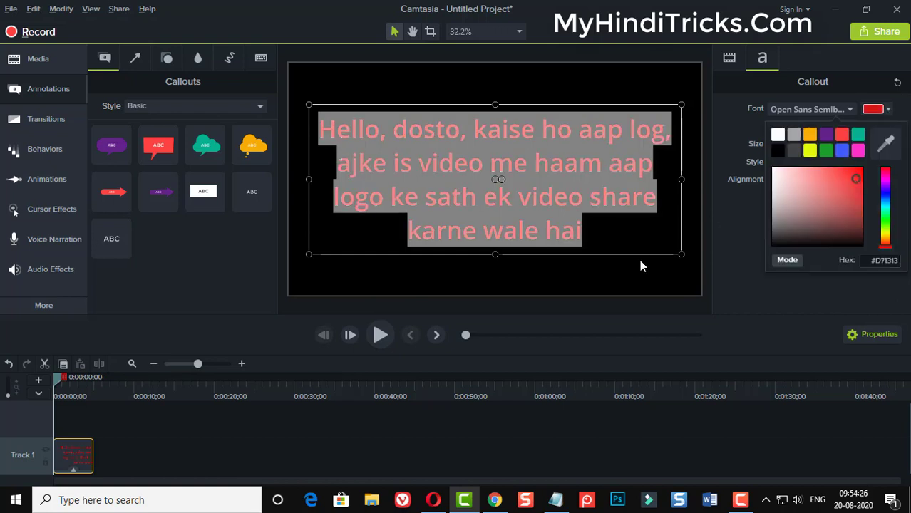
{"action": "left_click", "coordinate": [618, 258]}
{"action": "left_click", "coordinate": [515, 140]}
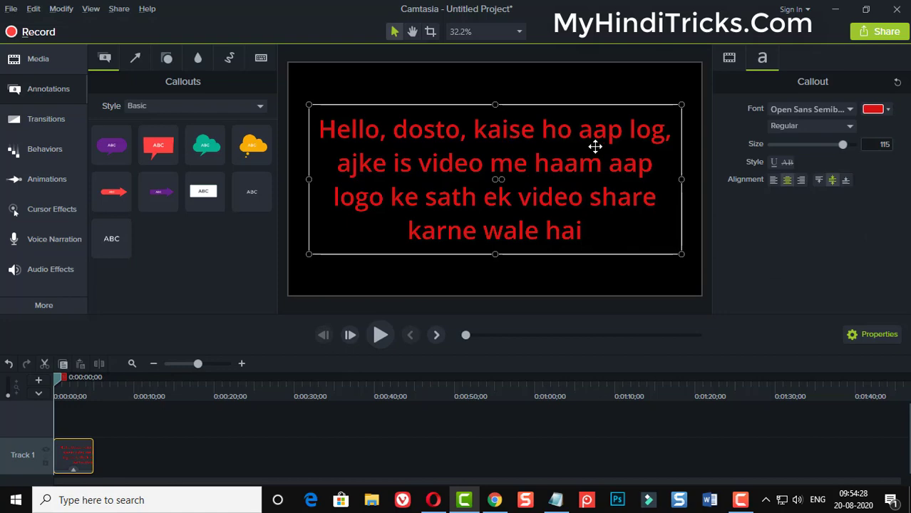
- Set the callout text colour back to white (#FFFFFF)
{"action": "left_click", "coordinate": [888, 111]}
{"action": "left_click", "coordinate": [774, 169]}
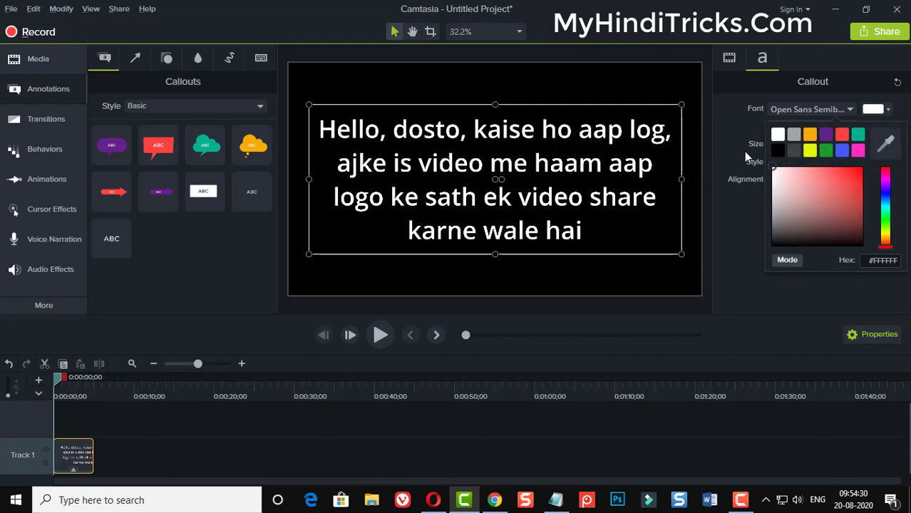
{"action": "left_click", "coordinate": [701, 428]}
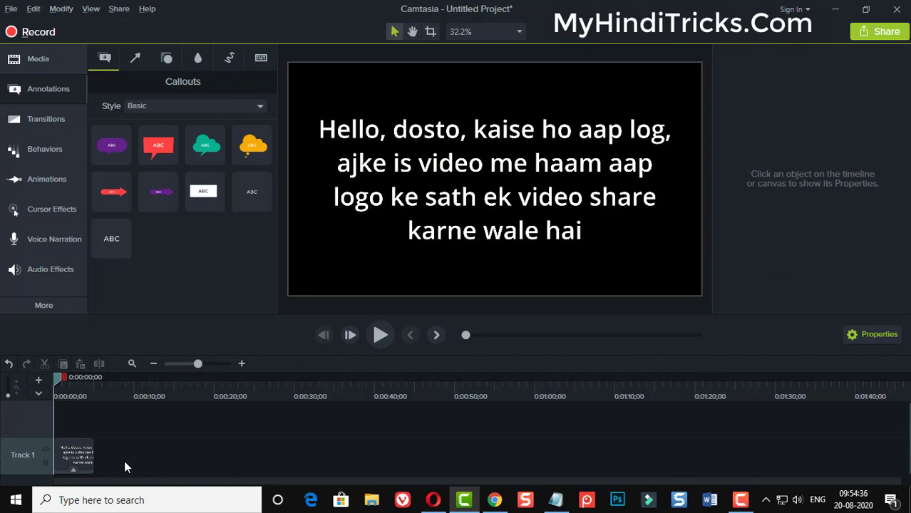
- Extend the text clip on Track 1 to a duration of about 11 seconds 22 frames
{"action": "left_click", "coordinate": [75, 458]}
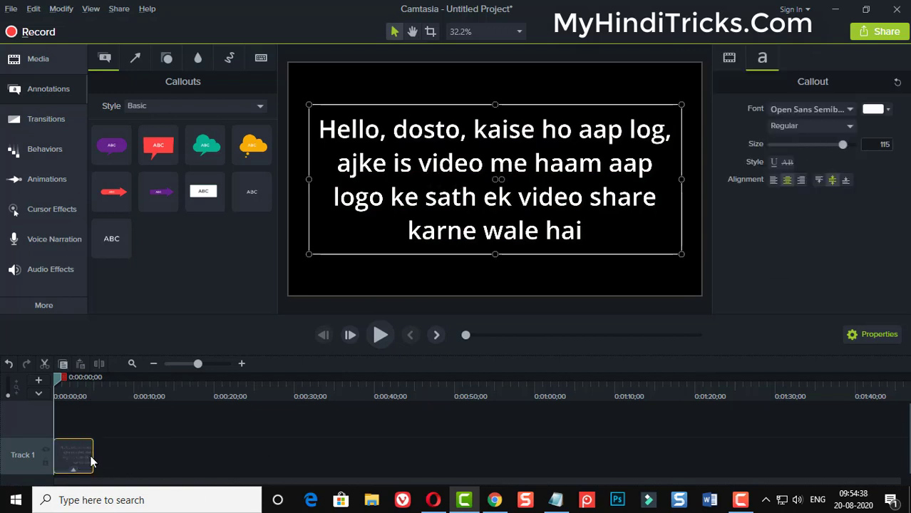
{"action": "left_click_drag", "start_coordinate": [92, 461], "coordinate": [147, 461]}
{"action": "left_click", "coordinate": [184, 469]}
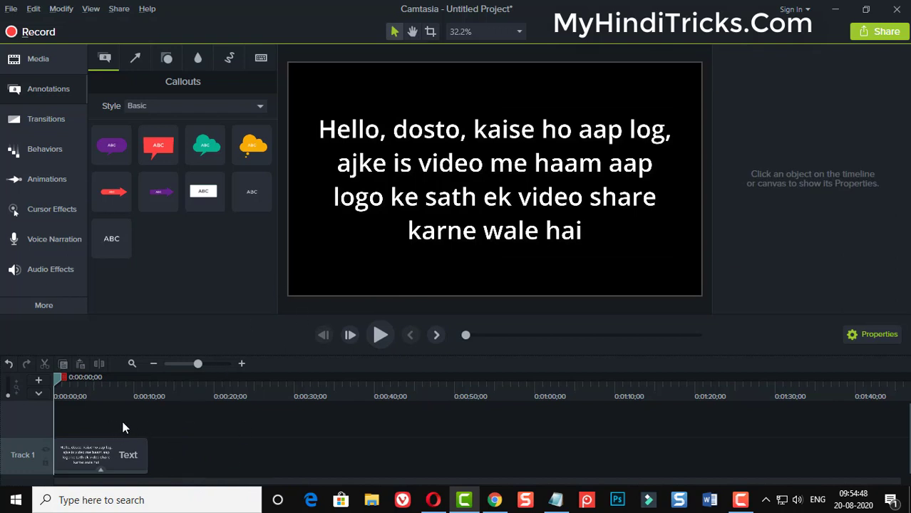
{"action": "left_click", "coordinate": [126, 461]}
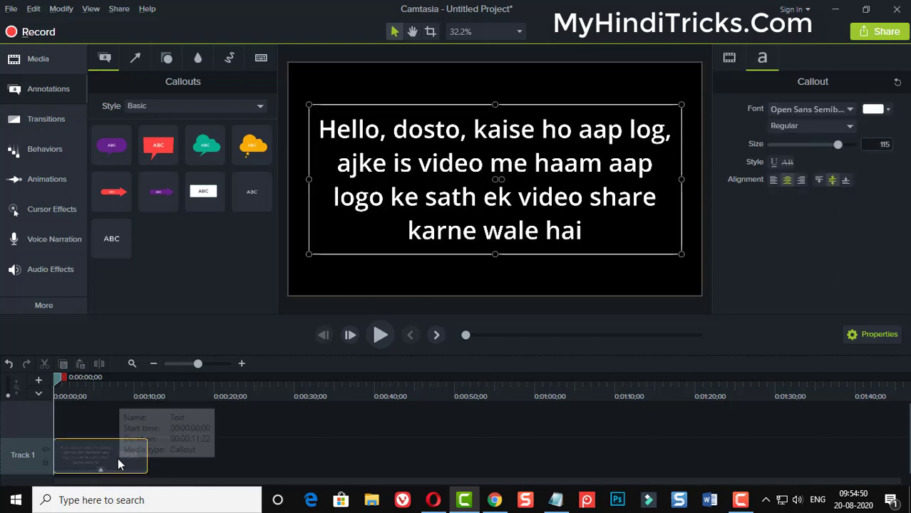
{"action": "left_click", "coordinate": [168, 464]}
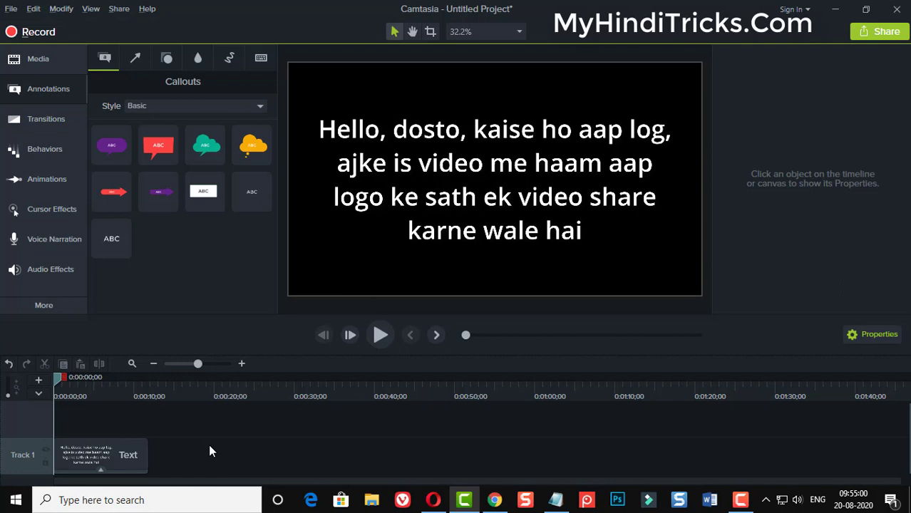
- Apply the Reveal behavior to the text clip on Track 1 and play back the animation
{"action": "left_click", "coordinate": [52, 154]}
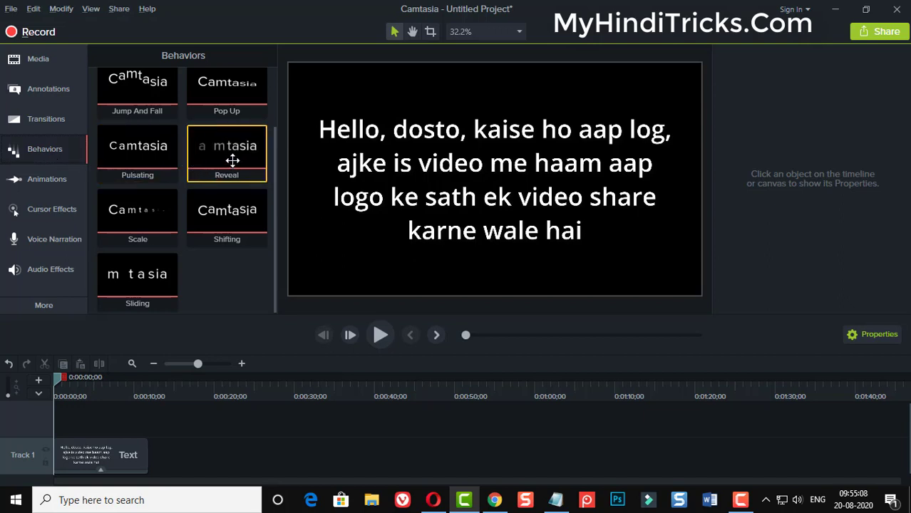
{"action": "left_click_drag", "start_coordinate": [232, 160], "coordinate": [111, 462]}
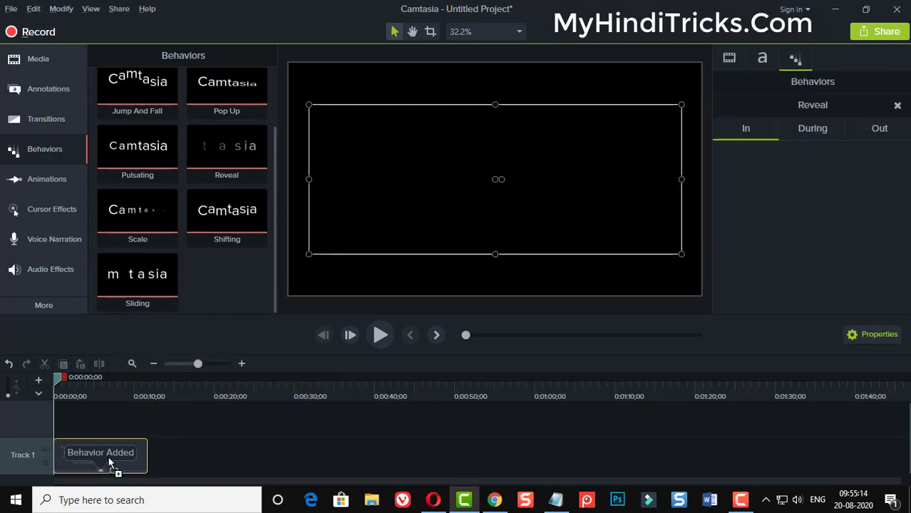
{"action": "left_click", "coordinate": [385, 335]}
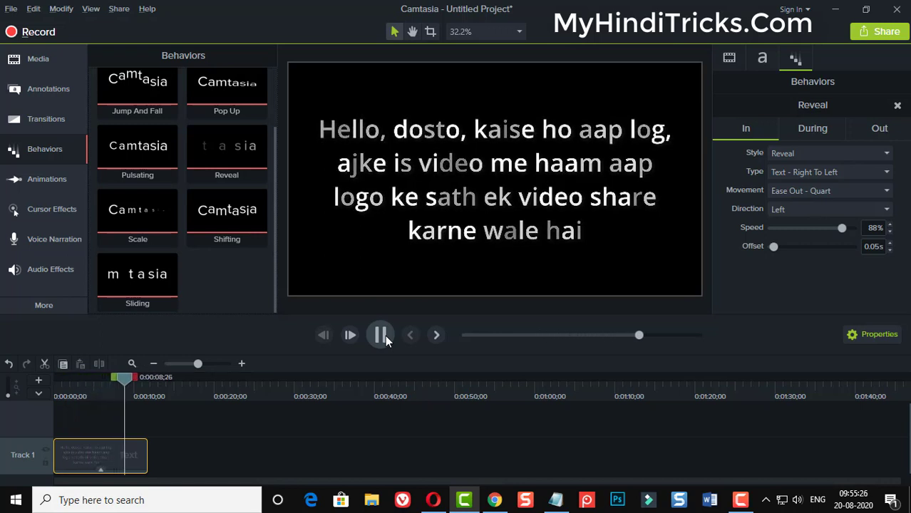
{"action": "left_click", "coordinate": [381, 335]}
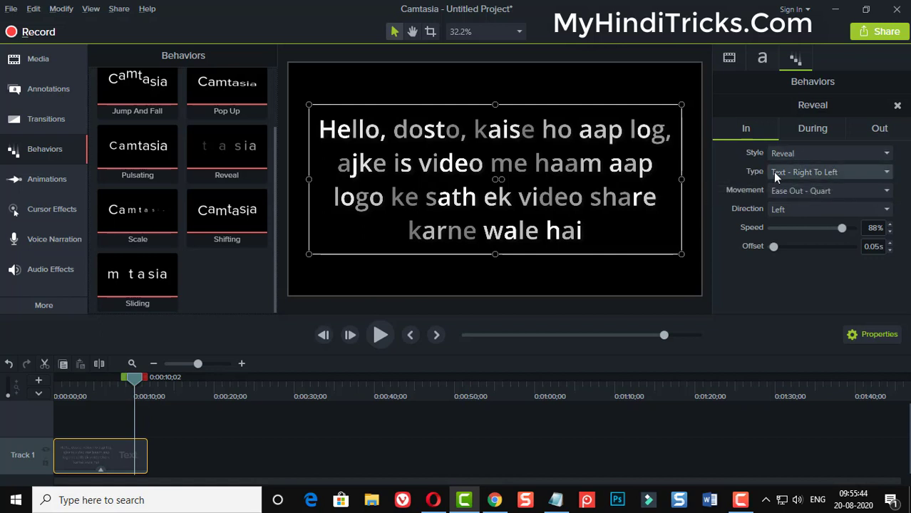
- Set the Reveal behavior's In phase to type Text - First To Last and movement Ease In - Quart
{"action": "left_click", "coordinate": [866, 174]}
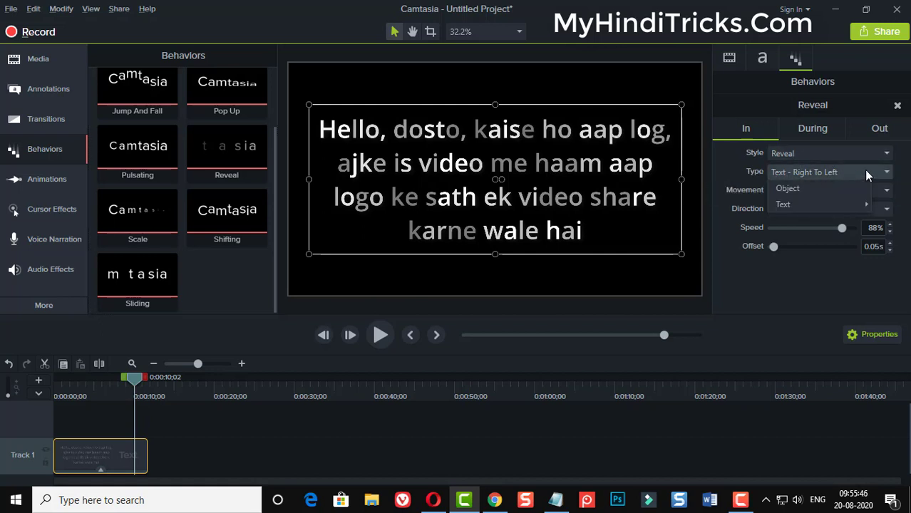
{"action": "mouse_move", "coordinate": [811, 205]}
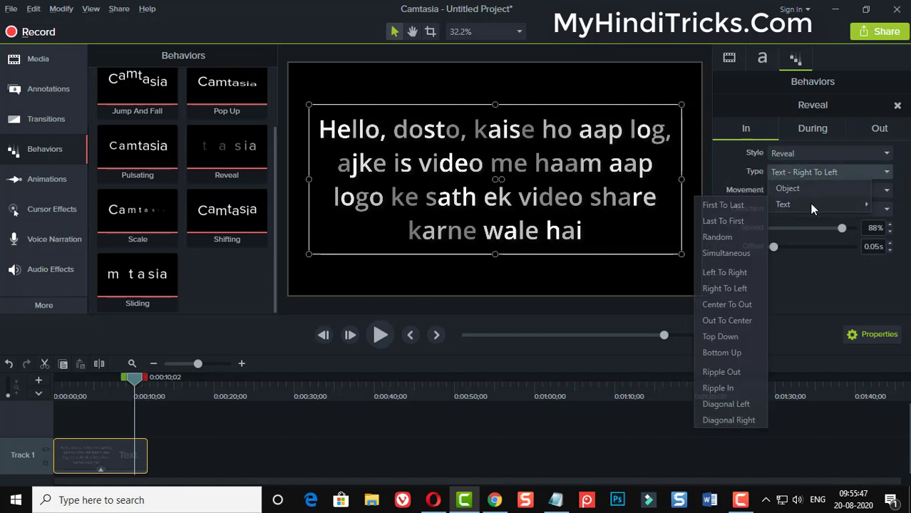
{"action": "left_click", "coordinate": [731, 206]}
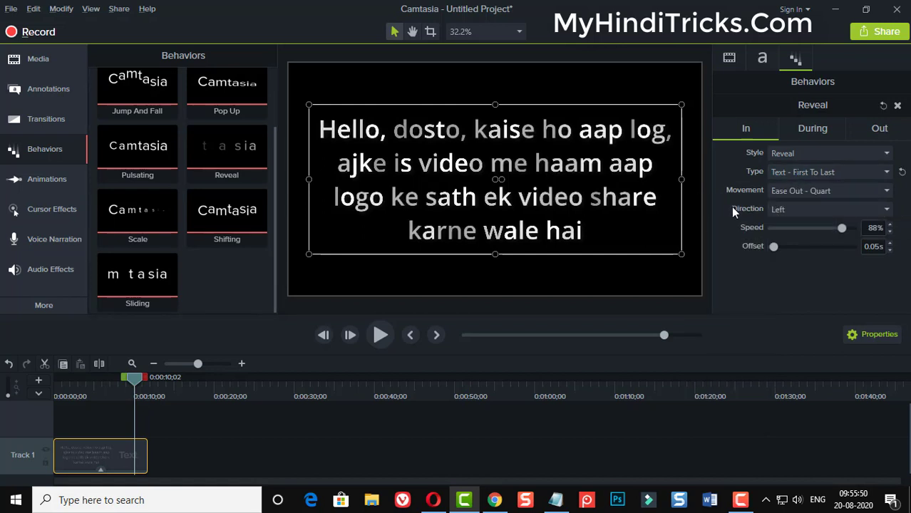
{"action": "left_click", "coordinate": [836, 194]}
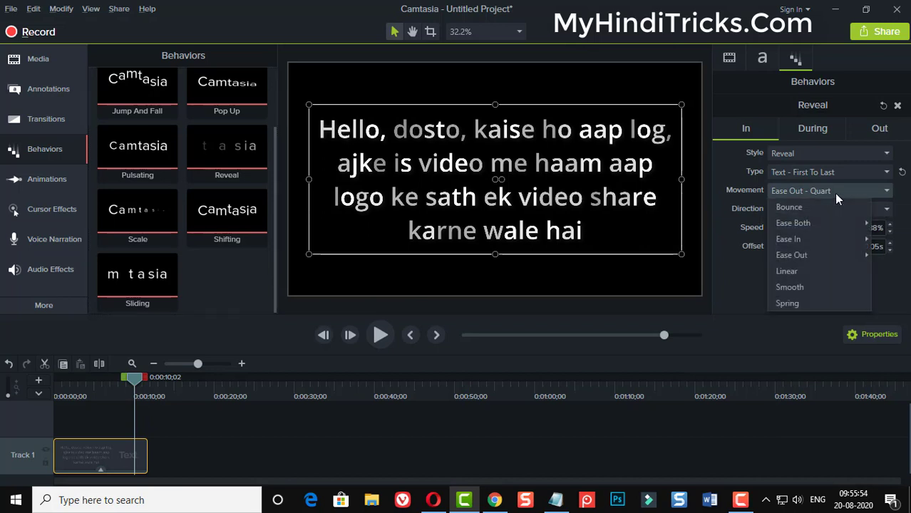
{"action": "mouse_move", "coordinate": [811, 245]}
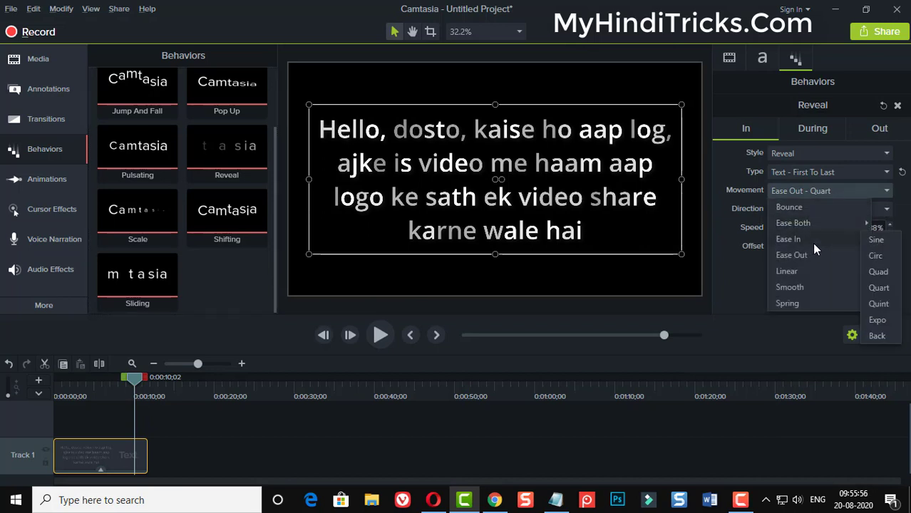
{"action": "left_click", "coordinate": [880, 288]}
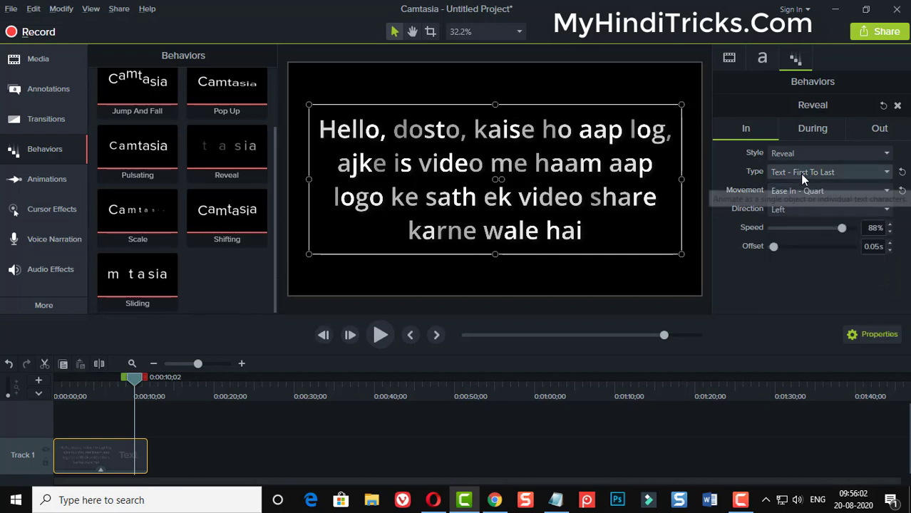
- Set the style of both the During and Out phases of the Reveal behavior to None
{"action": "left_click", "coordinate": [815, 129]}
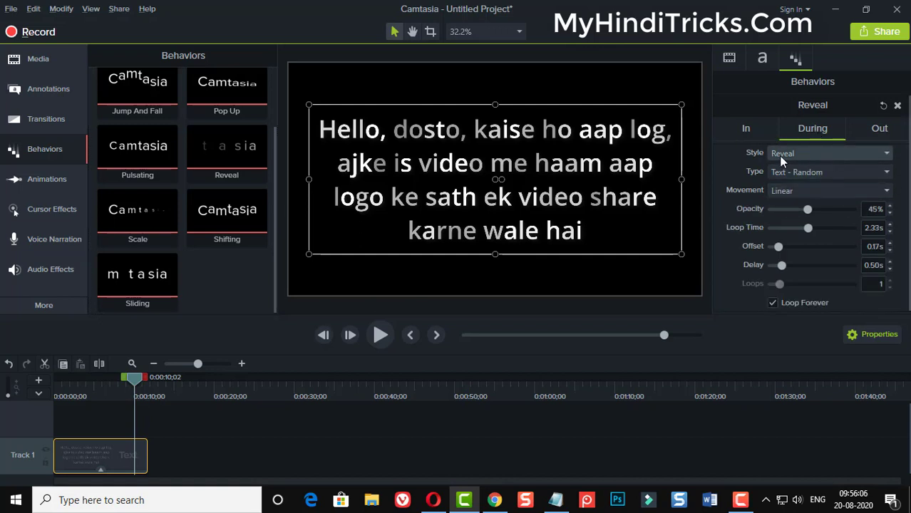
{"action": "left_click", "coordinate": [817, 153]}
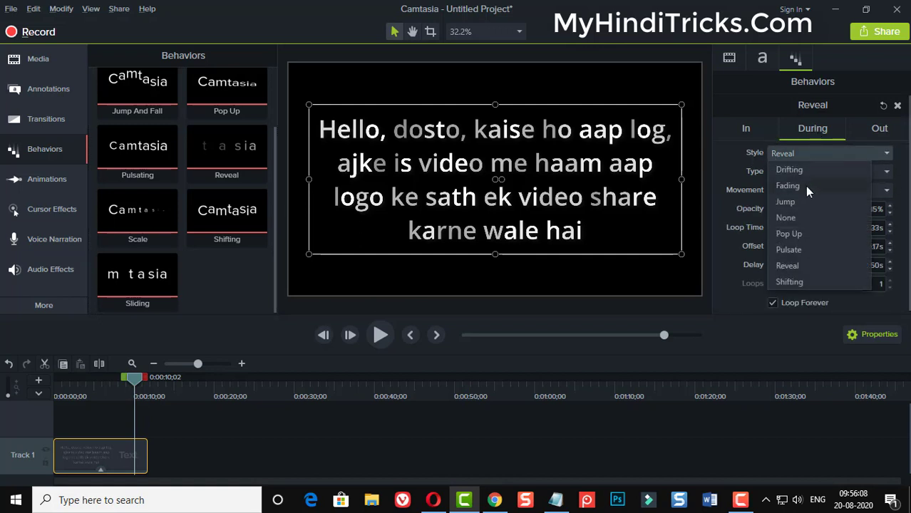
{"action": "left_click", "coordinate": [797, 217]}
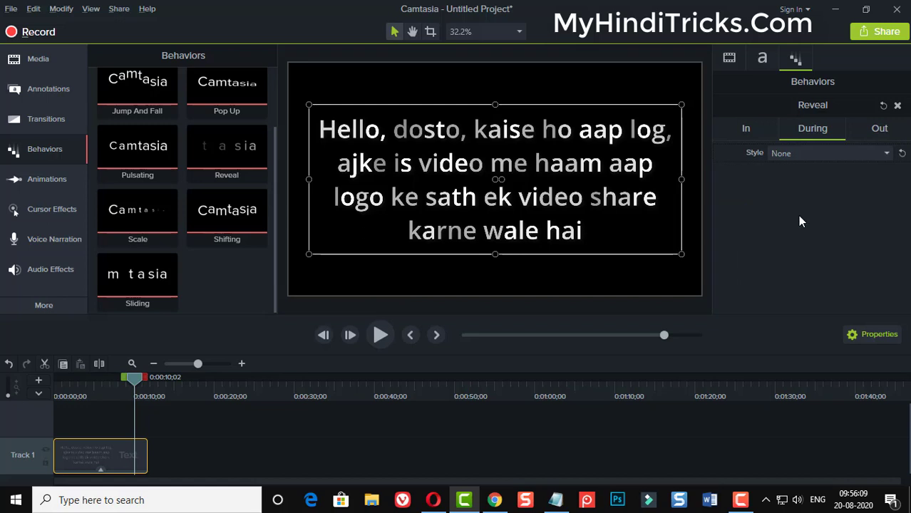
{"action": "left_click", "coordinate": [878, 132]}
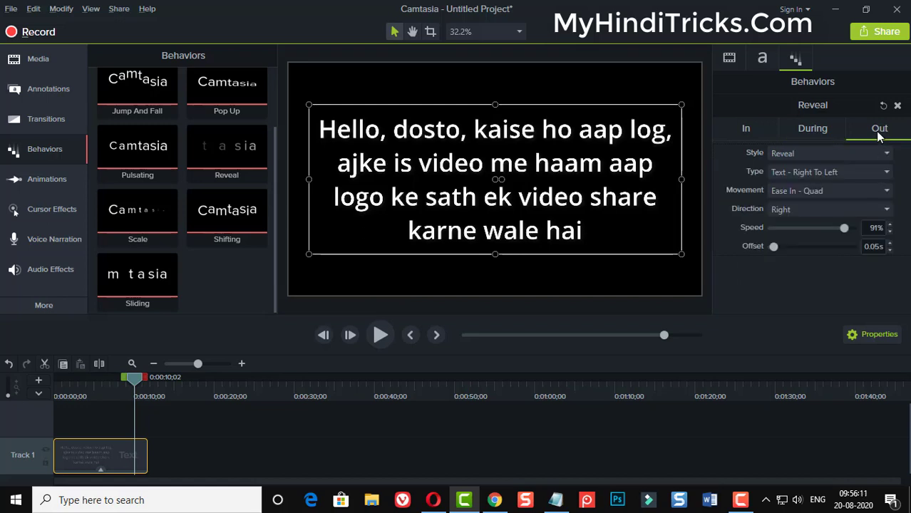
{"action": "left_click", "coordinate": [830, 155]}
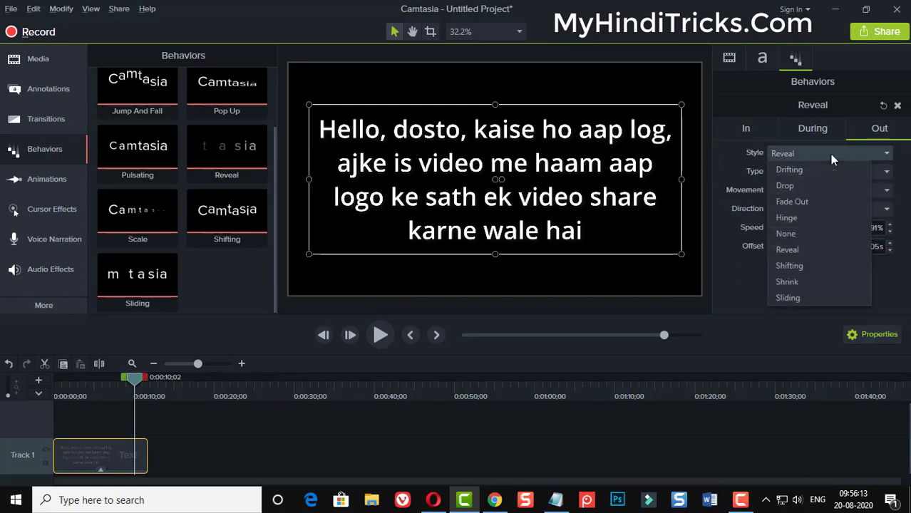
{"action": "left_click", "coordinate": [809, 232]}
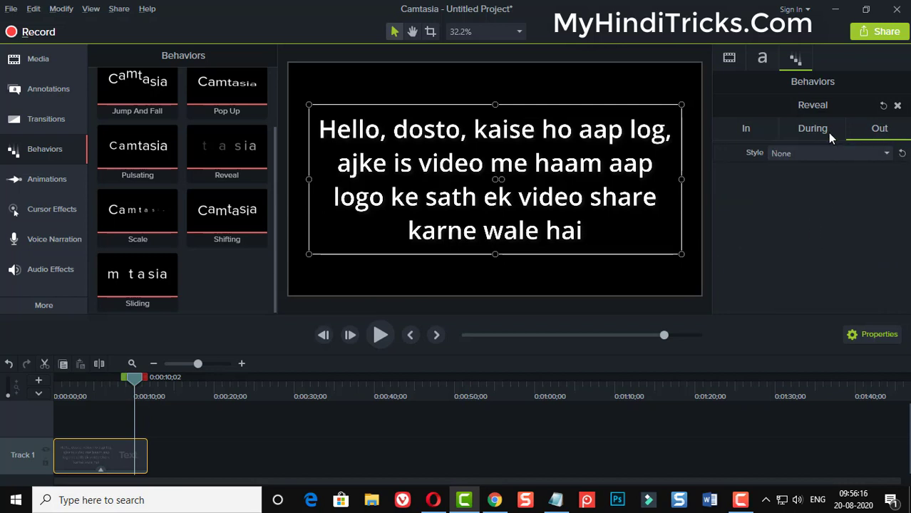
- Review the Reveal behavior's In phase type and movement options along with its During and Out phase settings
{"action": "left_click", "coordinate": [753, 135]}
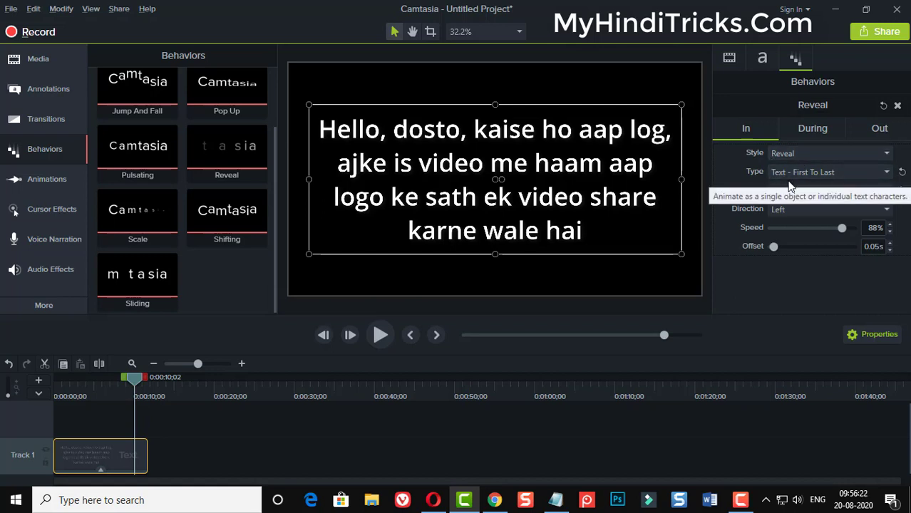
{"action": "left_click", "coordinate": [829, 173]}
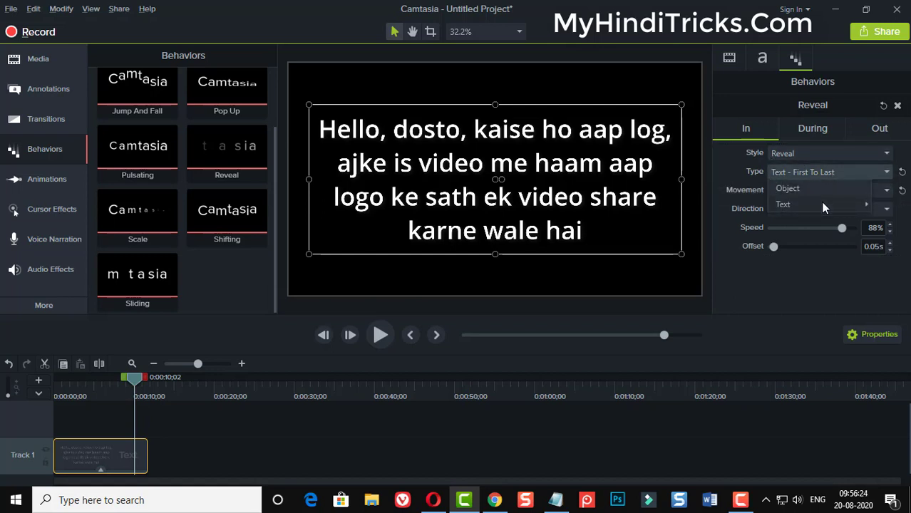
{"action": "mouse_move", "coordinate": [820, 201]}
{"action": "left_click", "coordinate": [737, 207]}
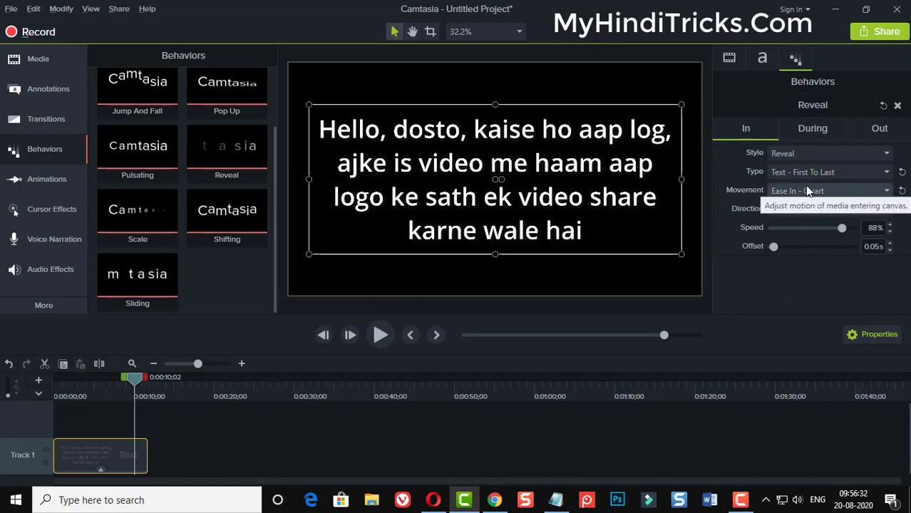
{"action": "left_click", "coordinate": [812, 131]}
{"action": "left_click", "coordinate": [877, 131]}
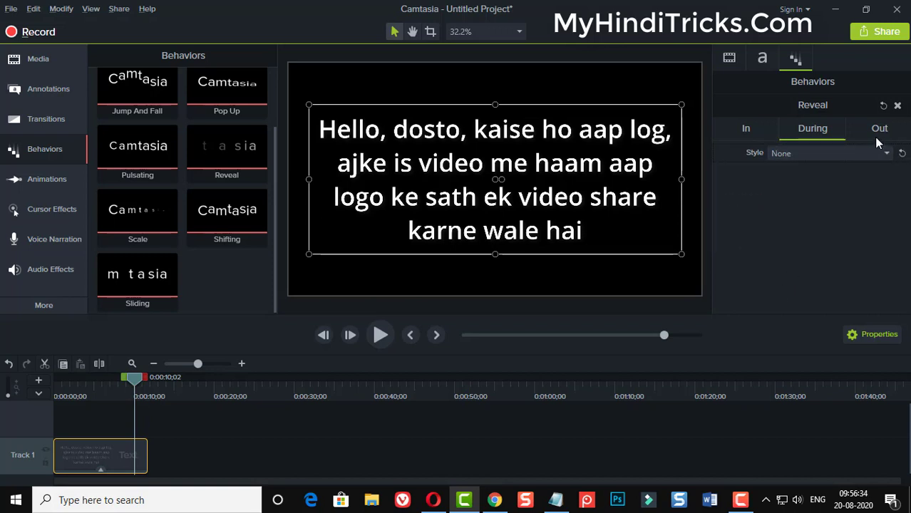
{"action": "left_click", "coordinate": [755, 132]}
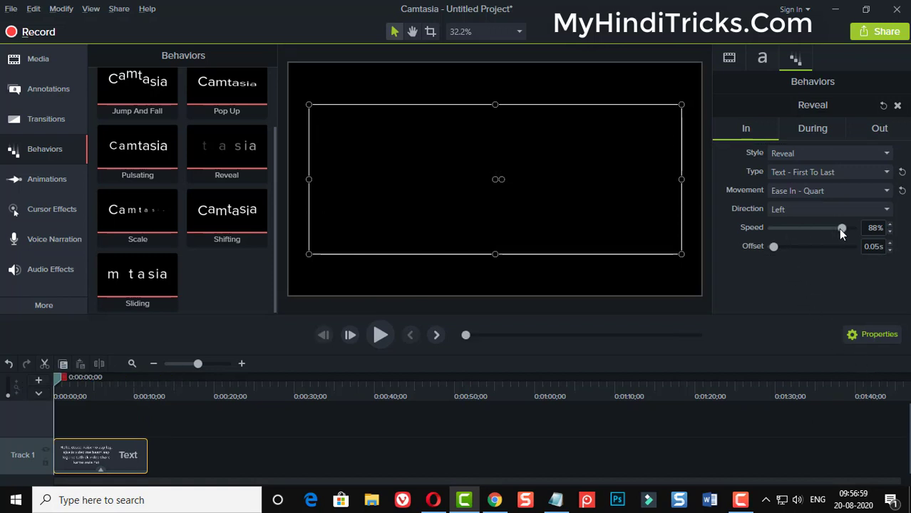
- Set the Reveal behavior's In phase speed to 100% and offset to 0.22 s, and play back the text animation
{"action": "left_click_drag", "start_coordinate": [839, 230], "coordinate": [861, 230]}
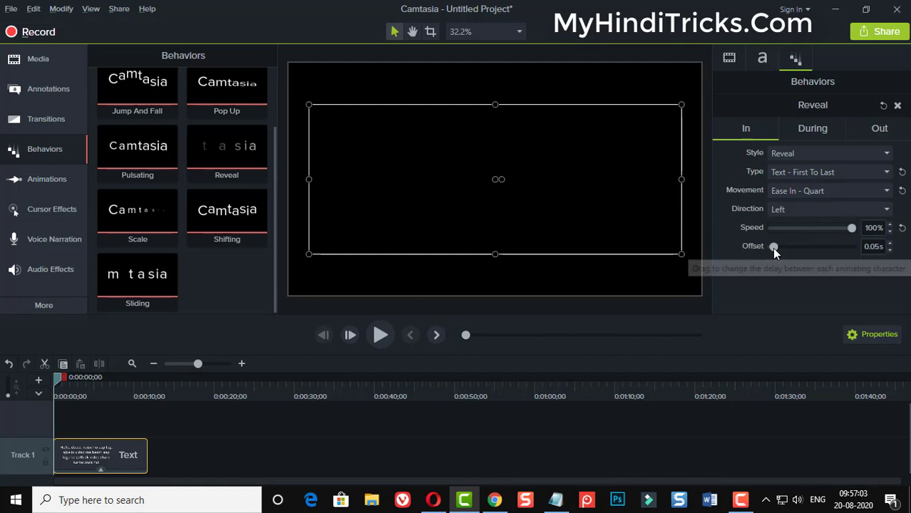
{"action": "left_click_drag", "start_coordinate": [772, 247], "coordinate": [790, 248]}
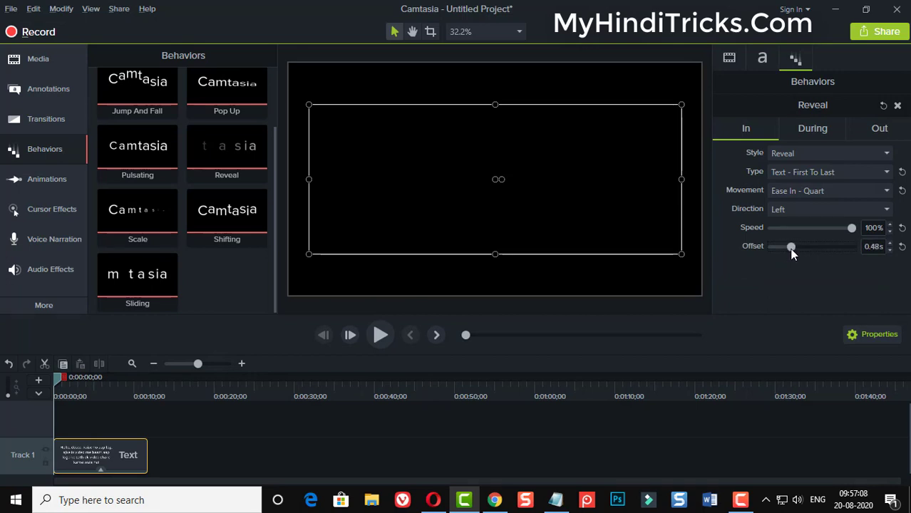
{"action": "left_click", "coordinate": [260, 456]}
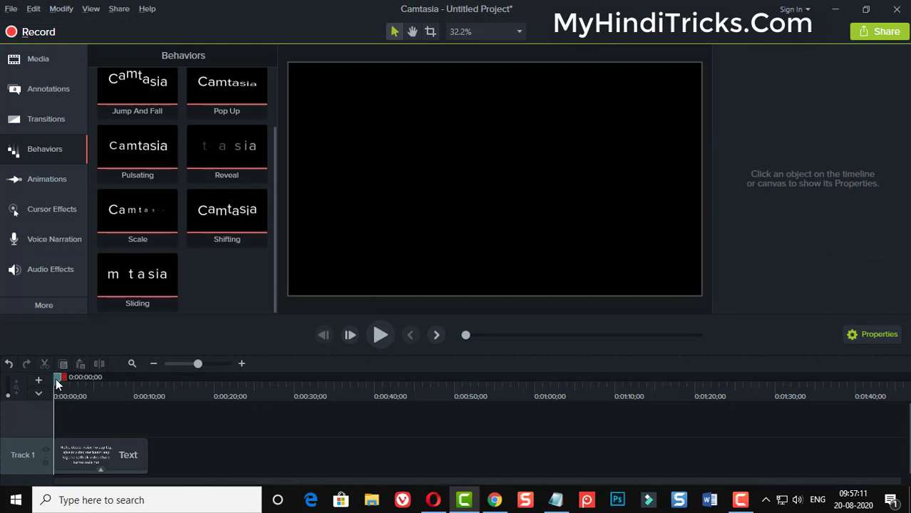
{"action": "left_click", "coordinate": [380, 335]}
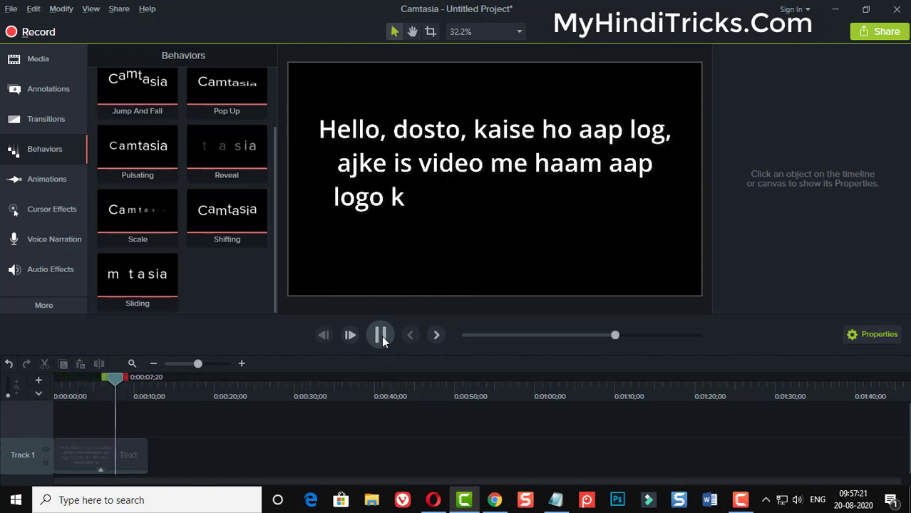
{"action": "key", "text": "ctrl+a"}
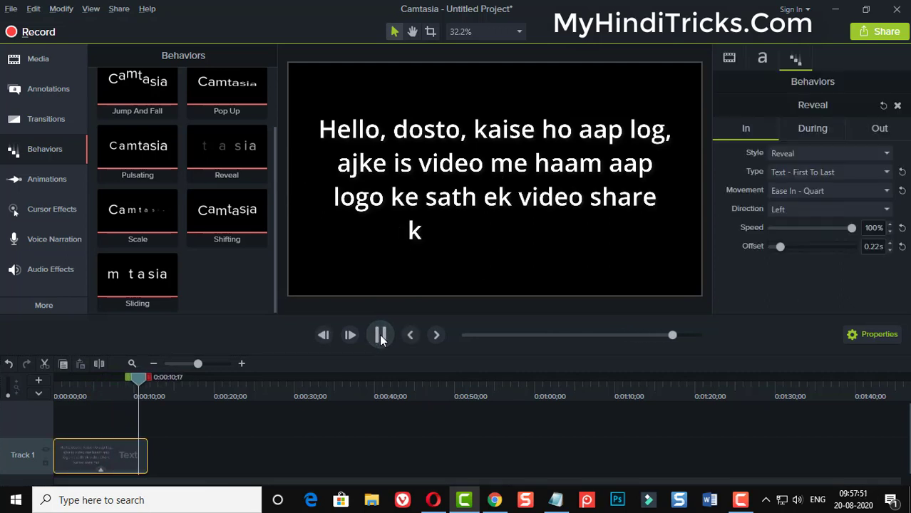
{"action": "left_click", "coordinate": [381, 335]}
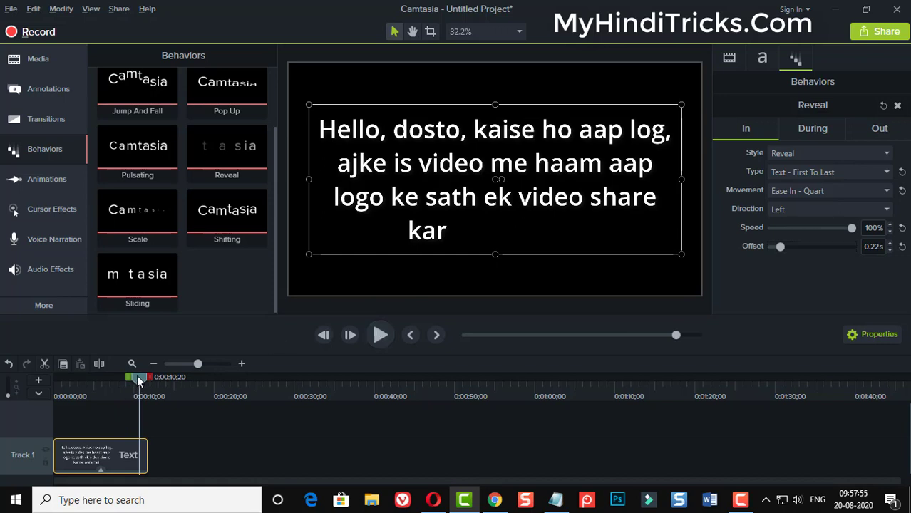
- Return the playhead to the start of the timeline and move the text clip from Track 1 up to Track 2
{"action": "left_click_drag", "start_coordinate": [137, 375], "coordinate": [22, 392]}
{"action": "left_click", "coordinate": [244, 450]}
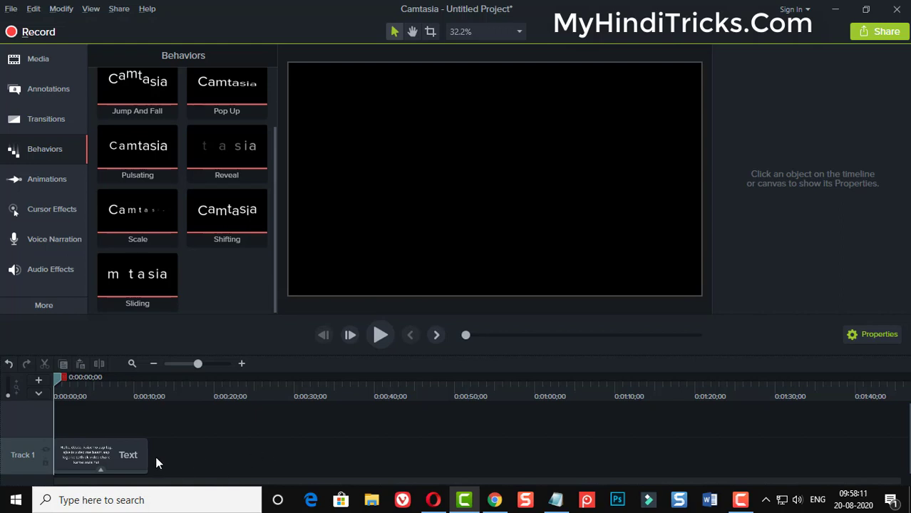
{"action": "left_click_drag", "start_coordinate": [129, 456], "coordinate": [70, 427]}
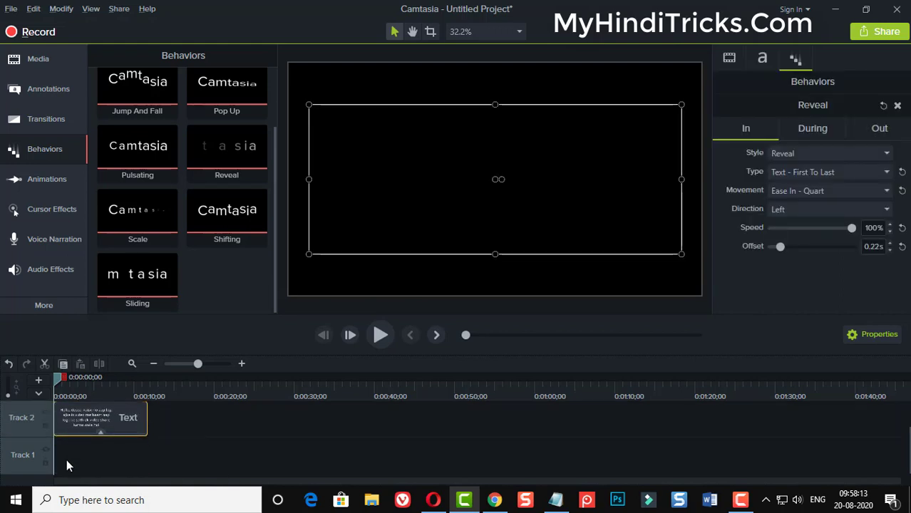
{"action": "scroll", "coordinate": [78, 458], "scroll_direction": "up", "scroll_amount": 1}
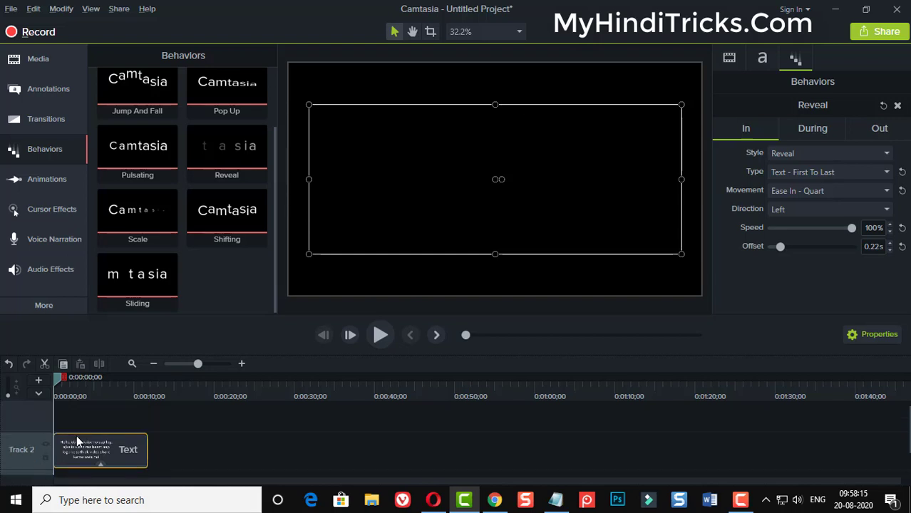
{"action": "scroll", "coordinate": [92, 446], "scroll_direction": "down", "scroll_amount": 1}
{"action": "left_click", "coordinate": [75, 466]}
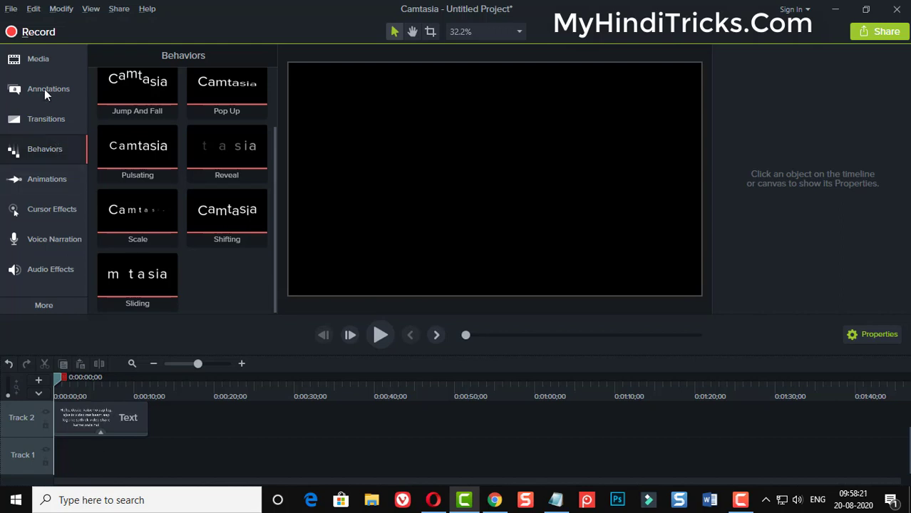
- Import the Background-Music-Free-Download MP3 file from the My Youtube Need Files folder into the Media Bin
{"action": "left_click", "coordinate": [41, 61]}
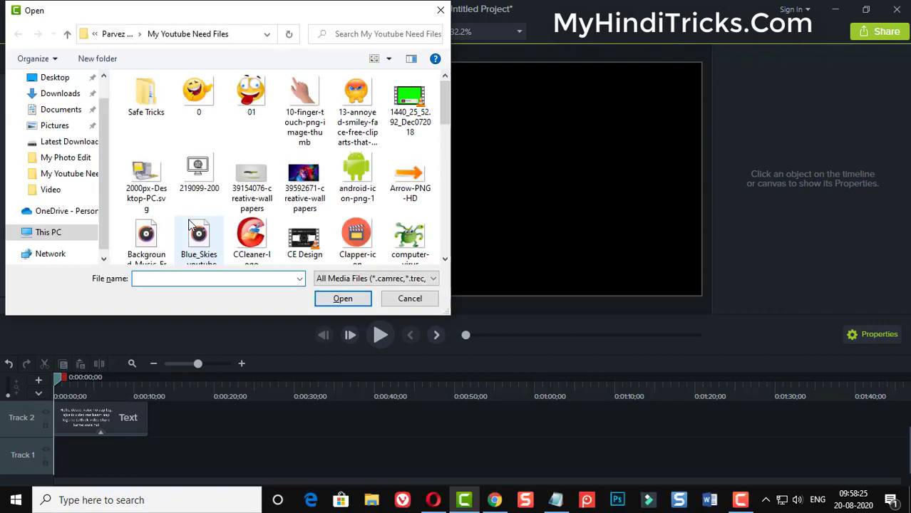
{"action": "left_click_drag", "start_coordinate": [211, 10], "coordinate": [278, 10]}
{"action": "scroll", "coordinate": [285, 207], "scroll_direction": "down", "scroll_amount": 3}
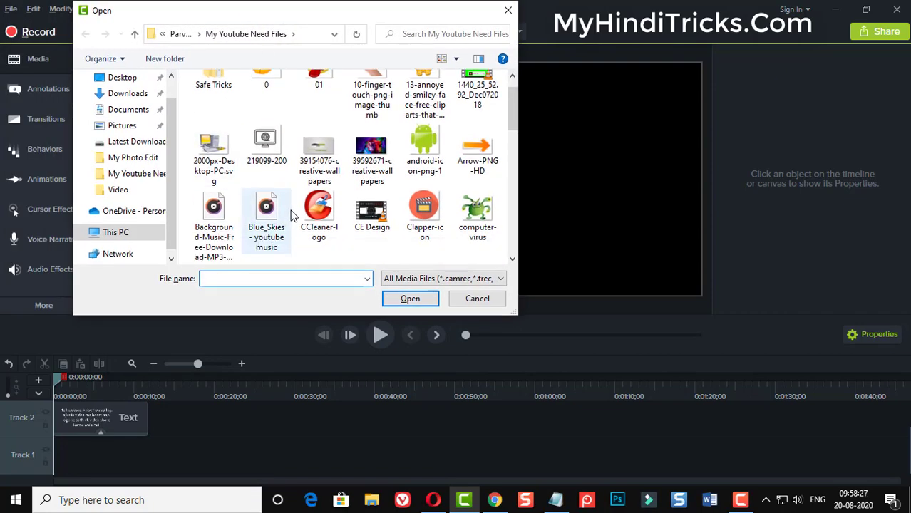
{"action": "left_click", "coordinate": [214, 146]}
{"action": "left_click", "coordinate": [410, 298]}
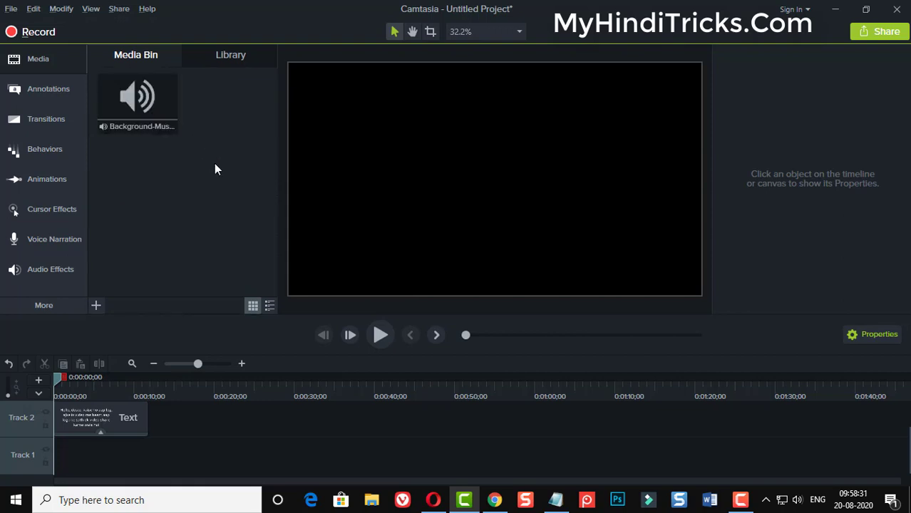
- Place the background music on Track 1, split it at 0:00:18;05 and delete the part after the split
{"action": "left_click_drag", "start_coordinate": [155, 103], "coordinate": [106, 454]}
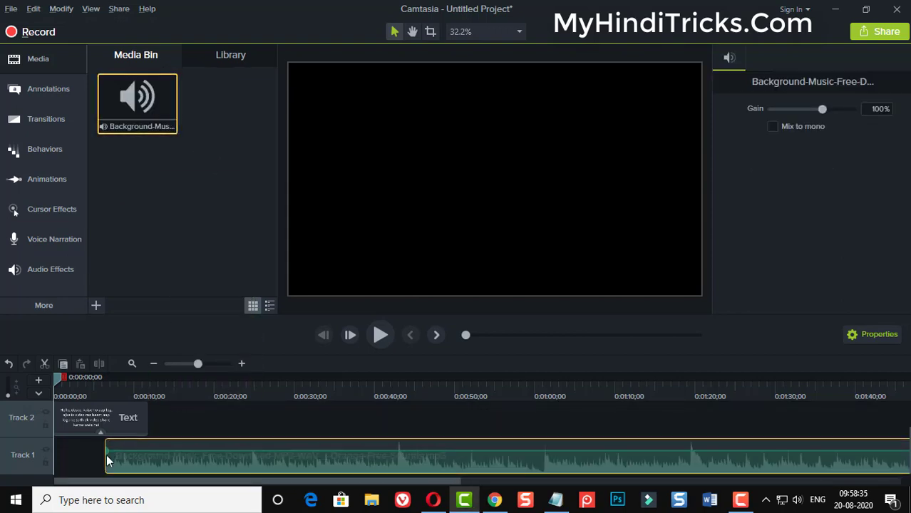
{"action": "left_click_drag", "start_coordinate": [57, 383], "coordinate": [201, 410]}
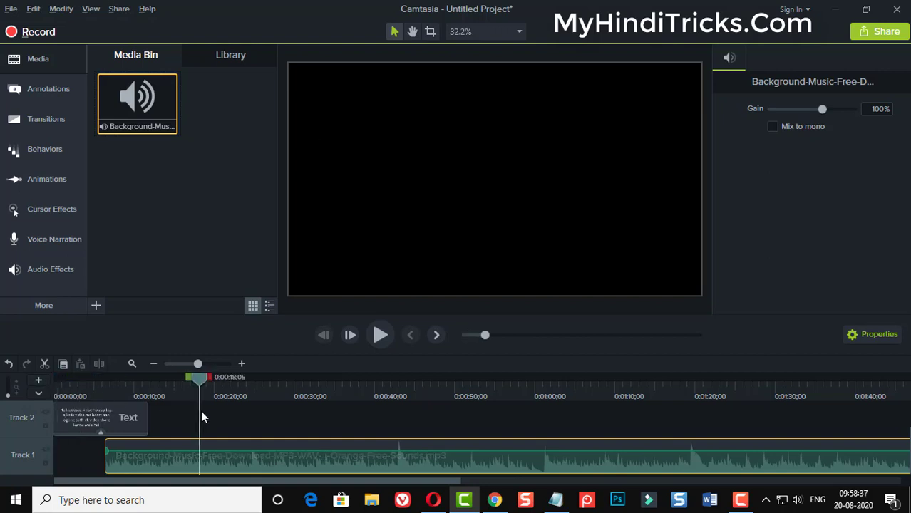
{"action": "left_click", "coordinate": [104, 366]}
{"action": "left_click", "coordinate": [241, 458]}
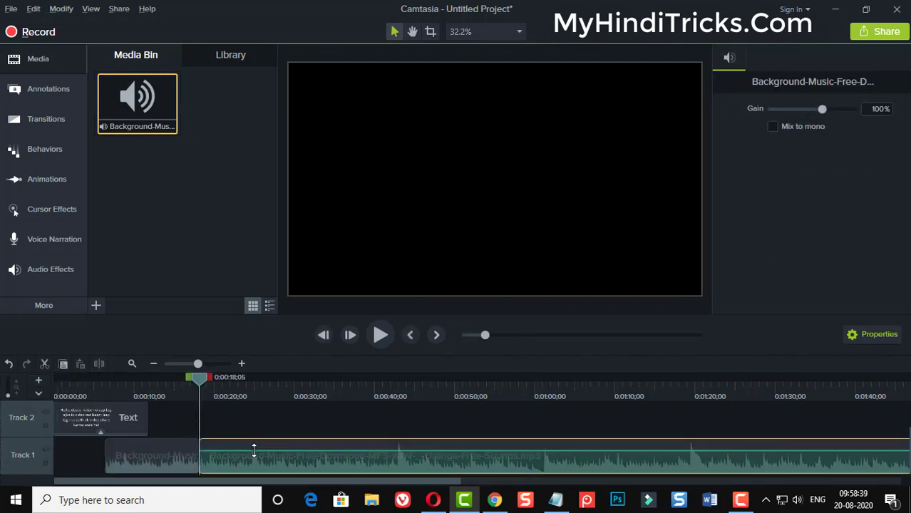
{"action": "key", "text": "Delete"}
- Move the trimmed music clip to the start of Track 1 under the text clip and return the playhead to 0:00:00;00
{"action": "left_click", "coordinate": [121, 454]}
{"action": "left_click_drag", "start_coordinate": [130, 462], "coordinate": [79, 456]}
{"action": "left_click_drag", "start_coordinate": [204, 391], "coordinate": [44, 397]}
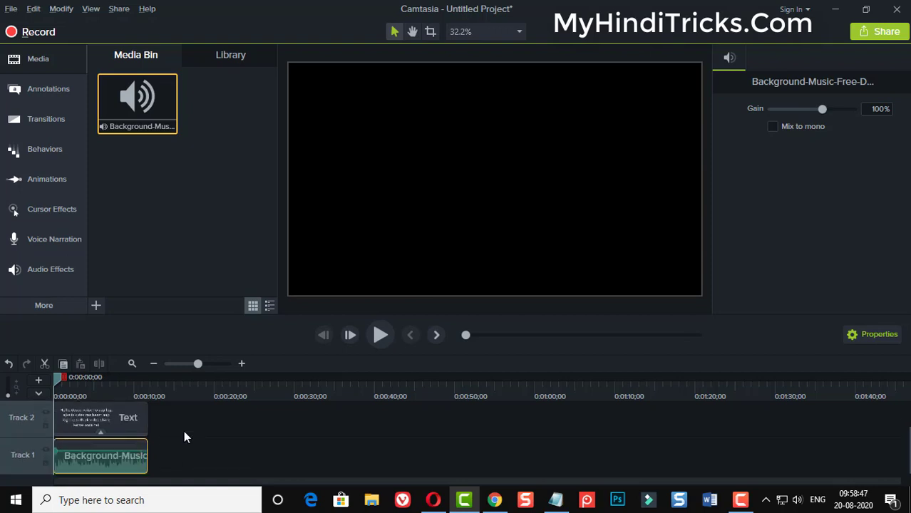
- Play back the text animation together with the background music and pause it partway through
{"action": "scroll", "coordinate": [188, 435], "scroll_direction": "up", "scroll_amount": 1}
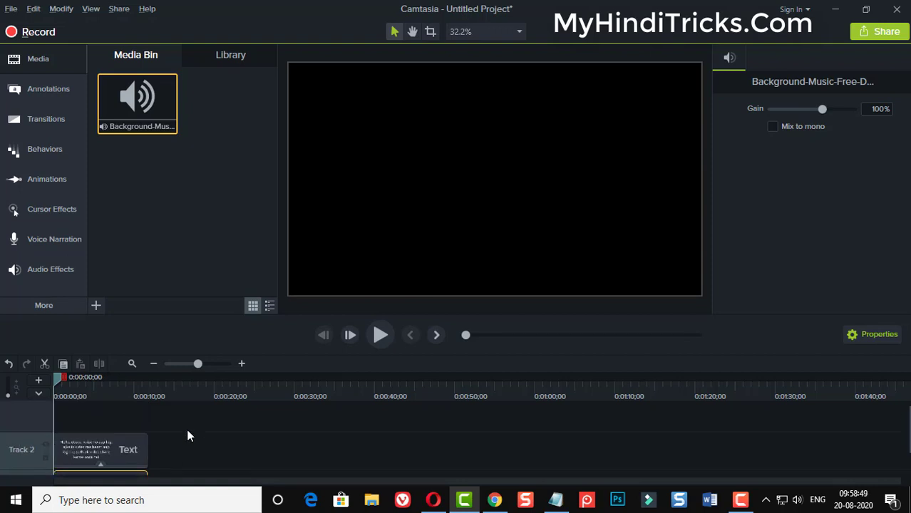
{"action": "left_click", "coordinate": [380, 335]}
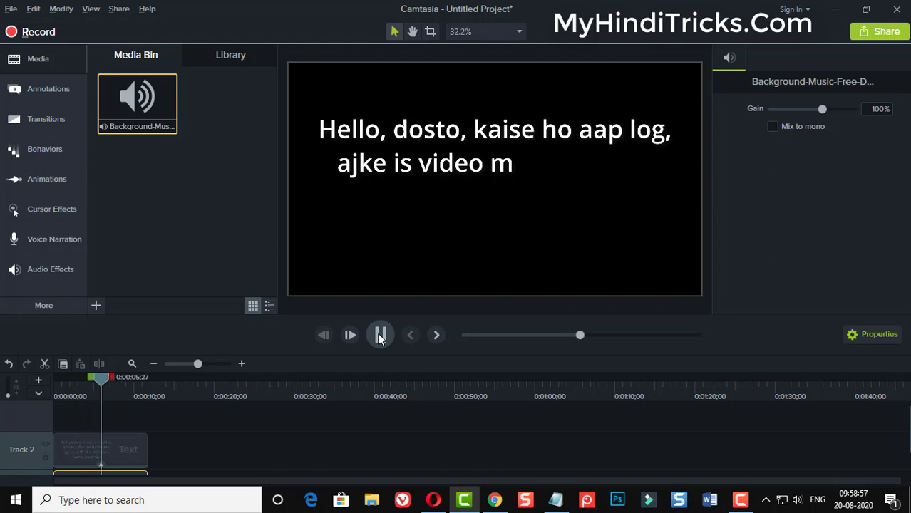
{"action": "left_click", "coordinate": [380, 335]}
{"action": "scroll", "coordinate": [201, 436], "scroll_direction": "down", "scroll_amount": 1}
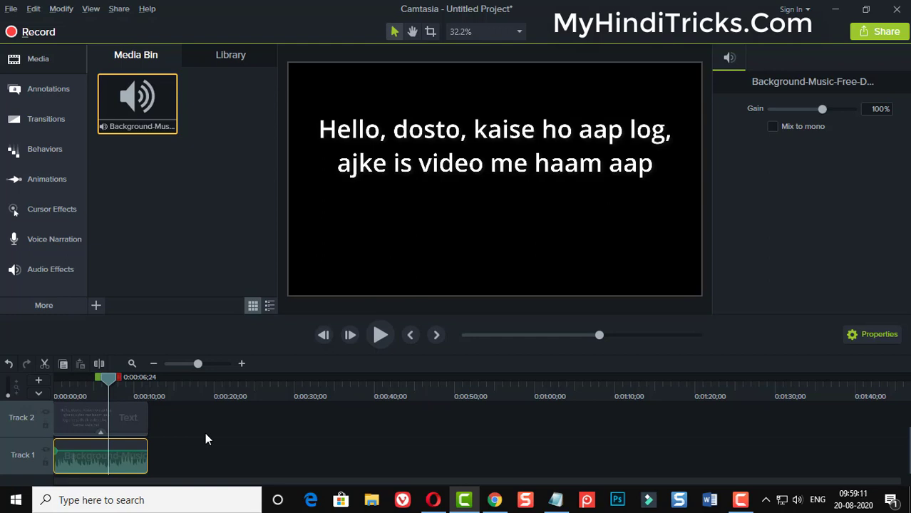
{"action": "scroll", "coordinate": [213, 434], "scroll_direction": "up", "scroll_amount": 1}
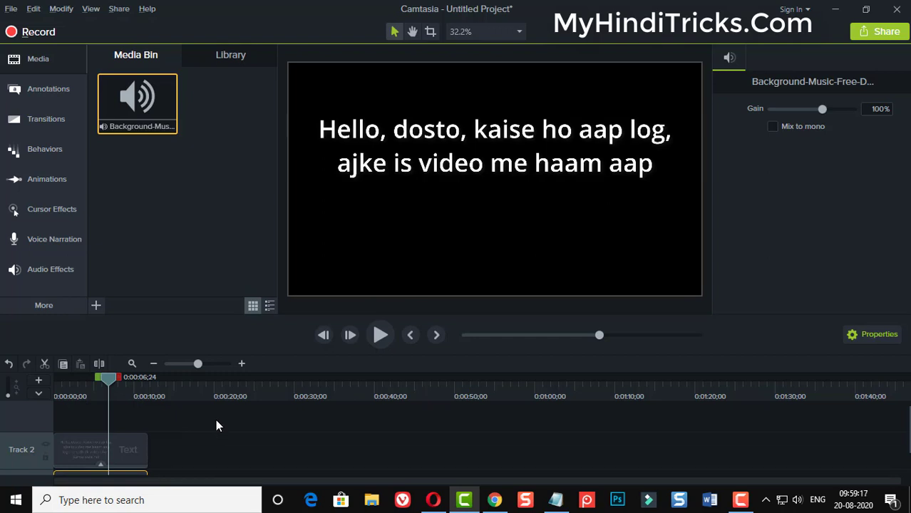
- Start exporting the project as a local file, dismissing the software key warning to reach the Production Wizard
{"action": "left_click", "coordinate": [879, 36]}
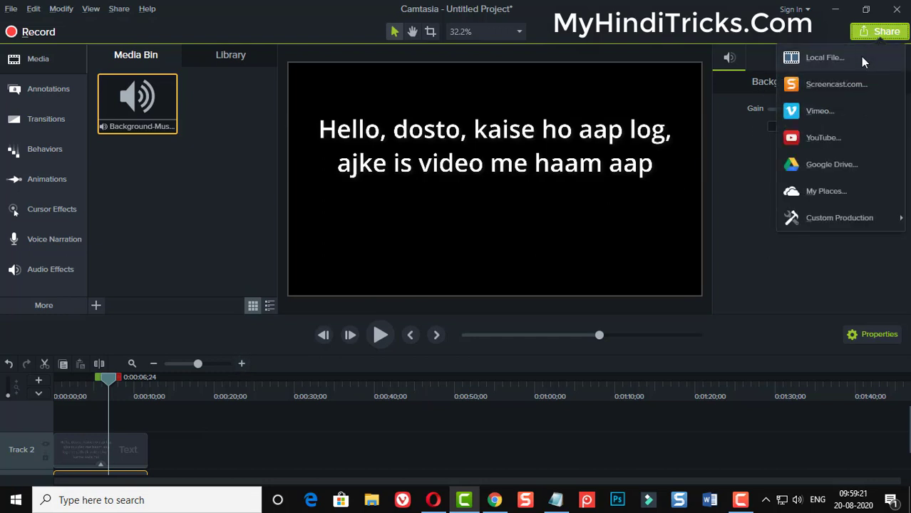
{"action": "left_click", "coordinate": [860, 56]}
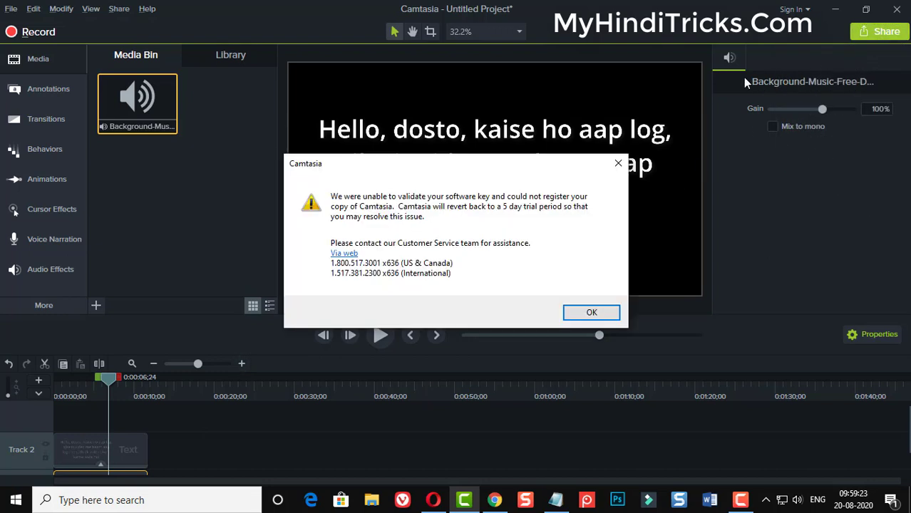
{"action": "left_click", "coordinate": [618, 164]}
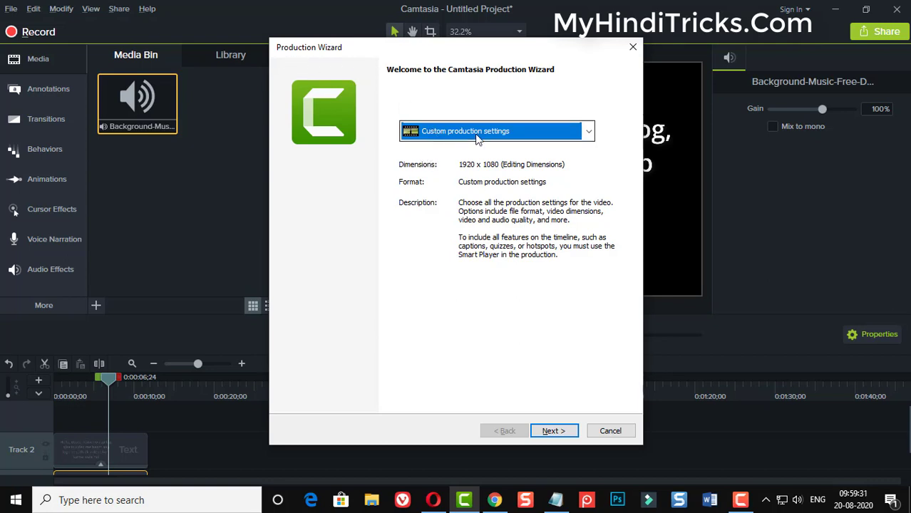
- Select the MP4 only (up to 1080p) production preset and continue to the file name and folder settings
{"action": "left_click", "coordinate": [589, 133]}
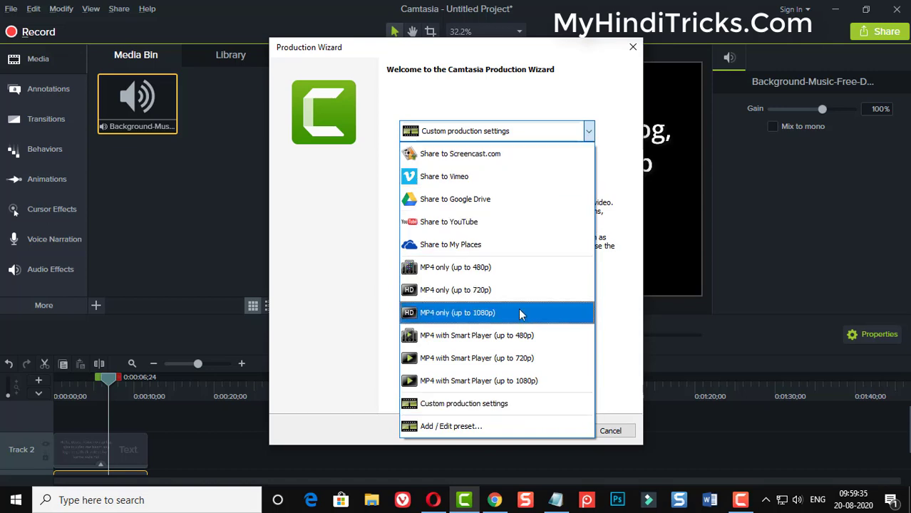
{"action": "left_click", "coordinate": [479, 315]}
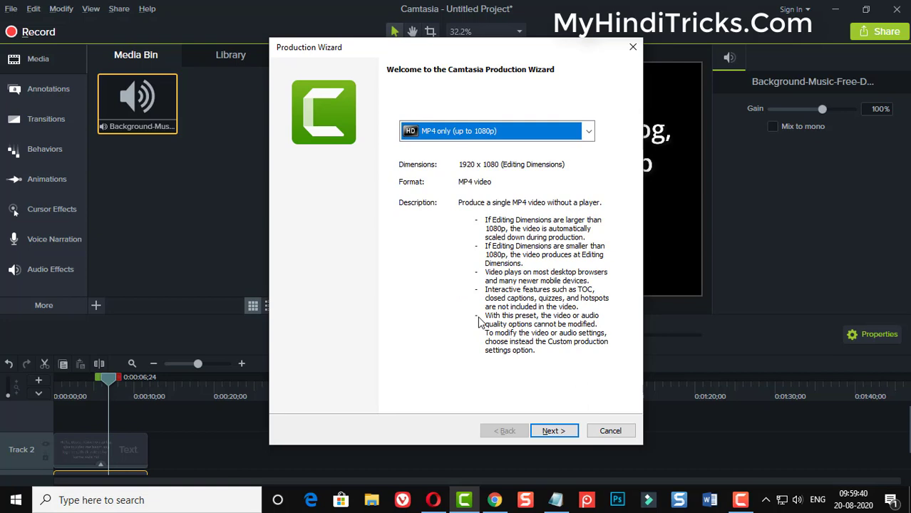
{"action": "left_click", "coordinate": [550, 432]}
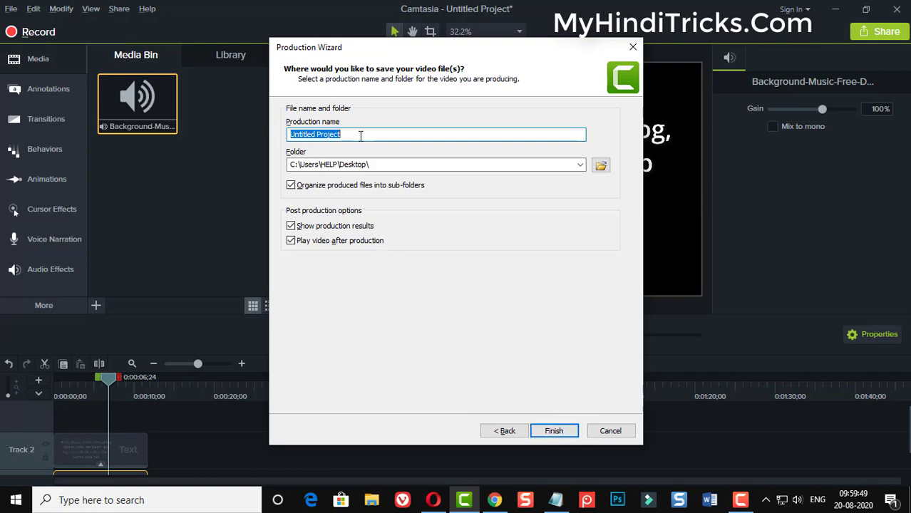
- Name the production "typewriter effect", set the Desktop as its folder and produce the MP4 video
{"action": "type", "text": "type"}
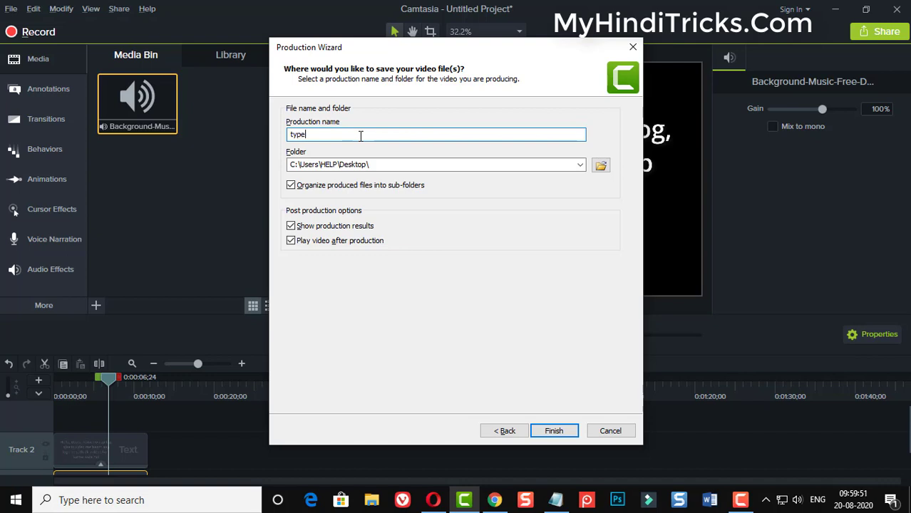
{"action": "type", "text": "writer effect"}
{"action": "left_click", "coordinate": [600, 166]}
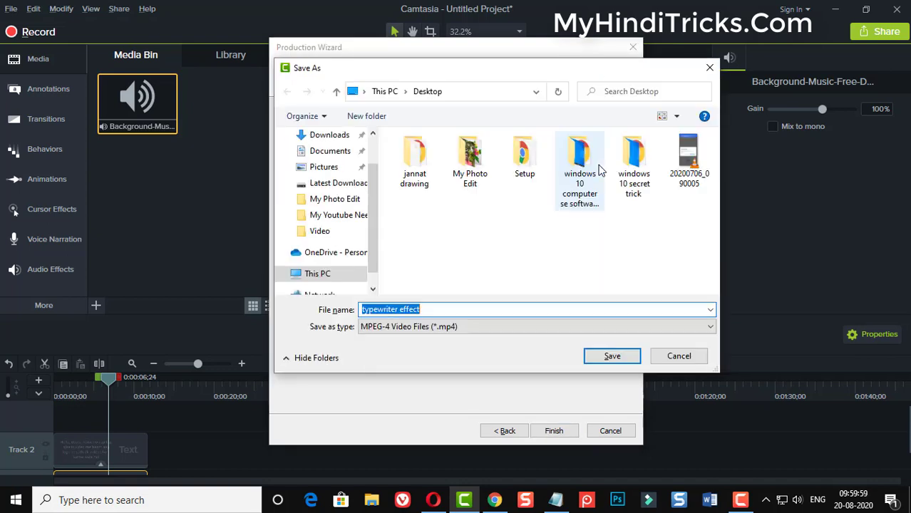
{"action": "scroll", "coordinate": [306, 185], "scroll_direction": "up", "scroll_amount": 2}
{"action": "left_click", "coordinate": [326, 163]}
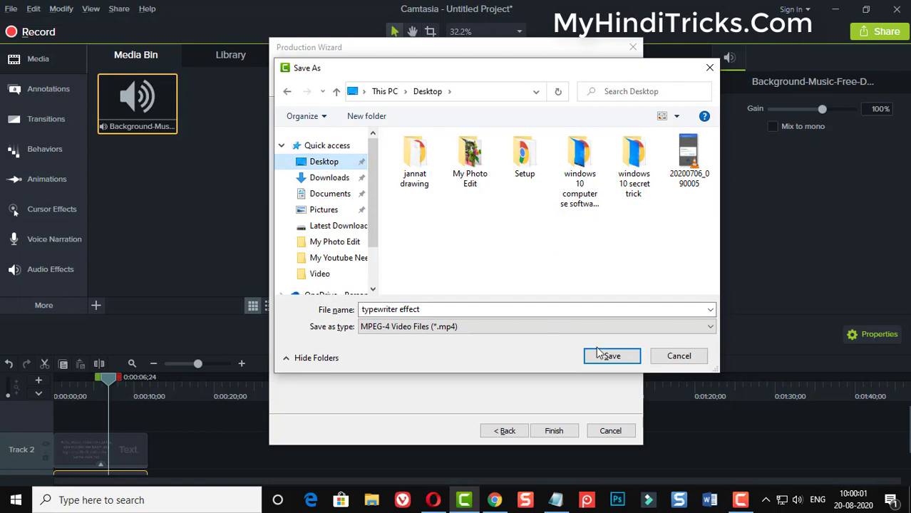
{"action": "left_click", "coordinate": [610, 357]}
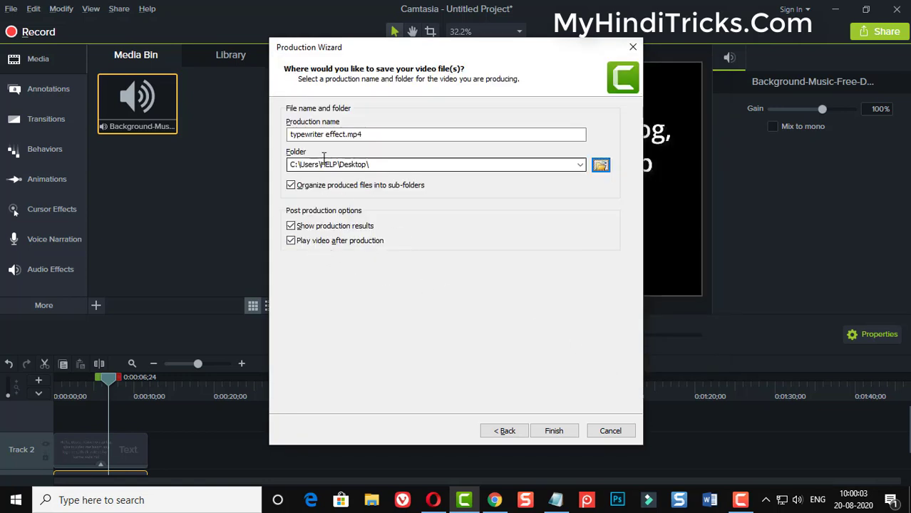
{"action": "left_click", "coordinate": [554, 432]}
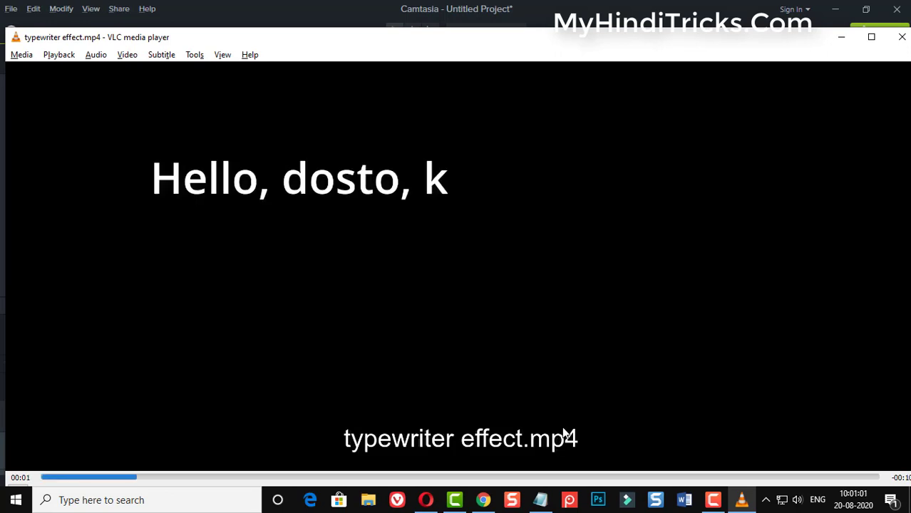
- Watch the exported video in VLC media player, close the player and the production results, and minimise Camtasia
{"action": "double_click", "coordinate": [294, 323]}
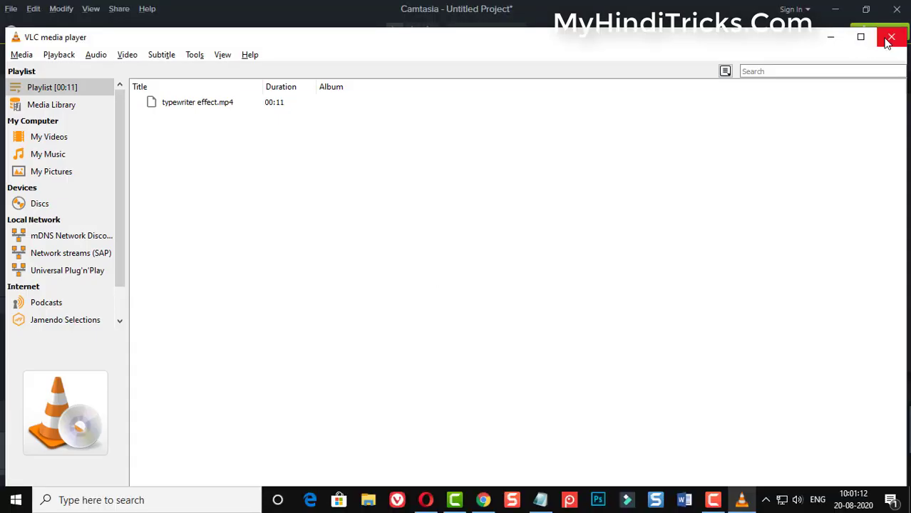
{"action": "left_click", "coordinate": [890, 37]}
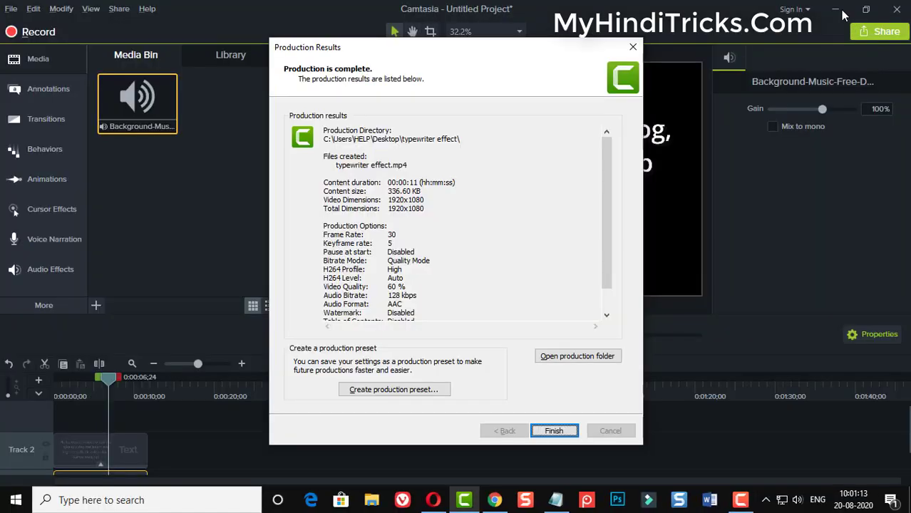
{"action": "left_click", "coordinate": [637, 59]}
{"action": "left_click", "coordinate": [836, 8]}
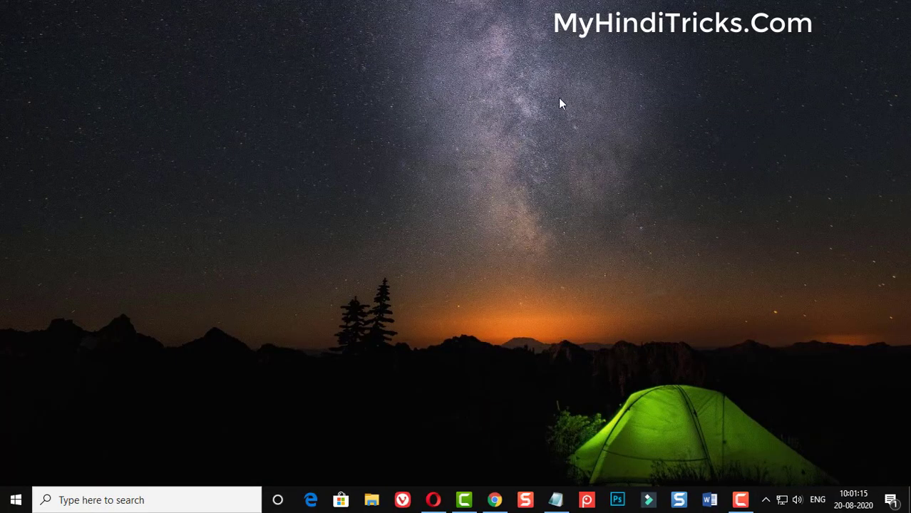